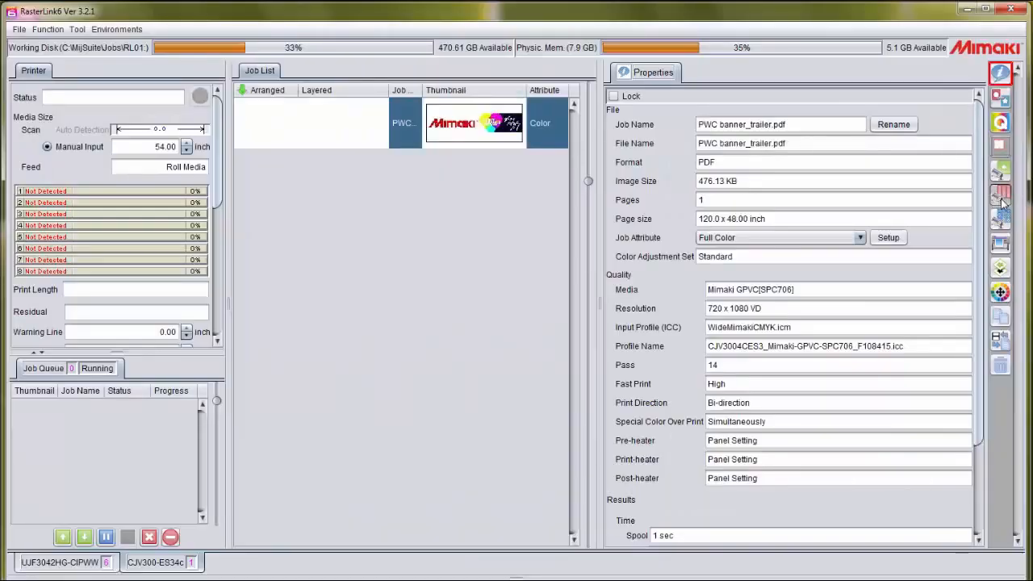
# Open the Tiling function for the PWC banner_trailer.pdf job and make its image scale settings valid
pyautogui.click(1001, 198)
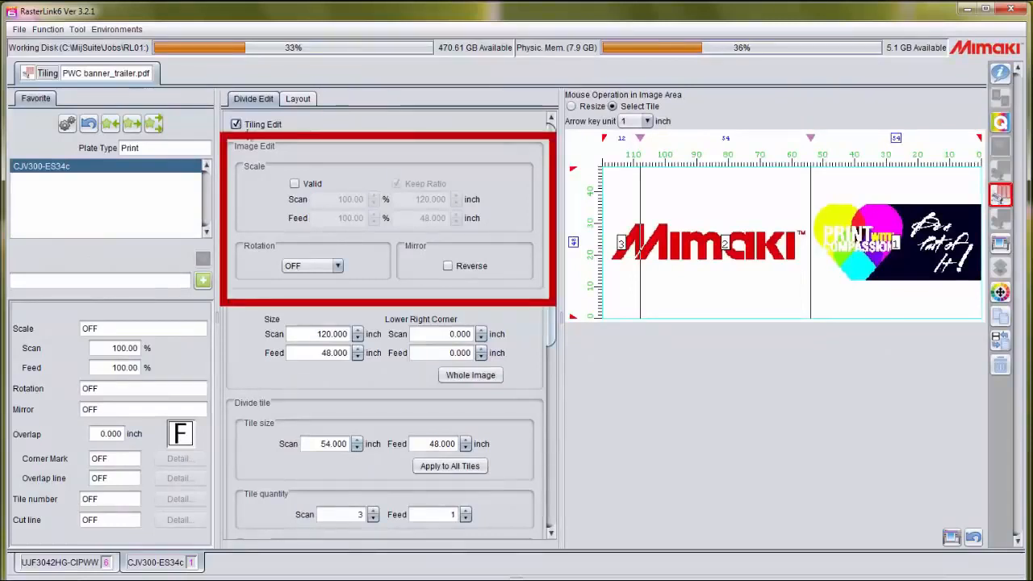
pyautogui.click(294, 184)
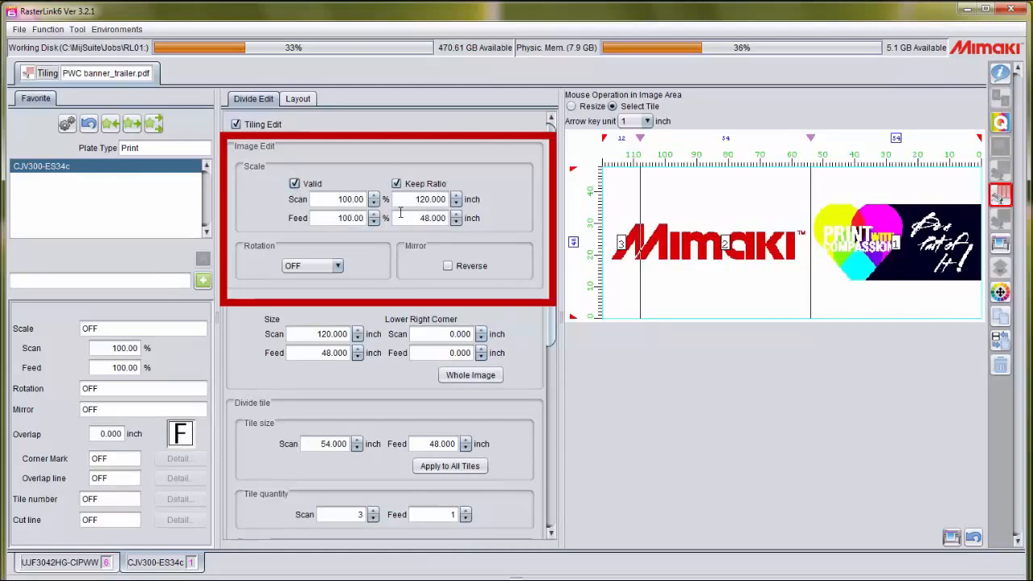
# Try mirroring the banner image and rotating it 90 degrees, turning each option off again
pyautogui.click(448, 266)
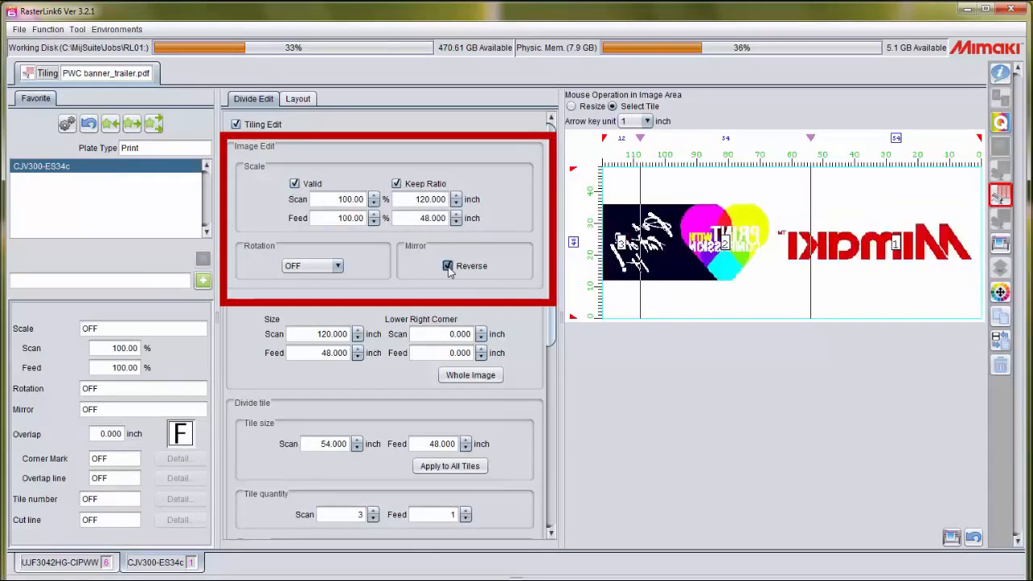
pyautogui.click(448, 267)
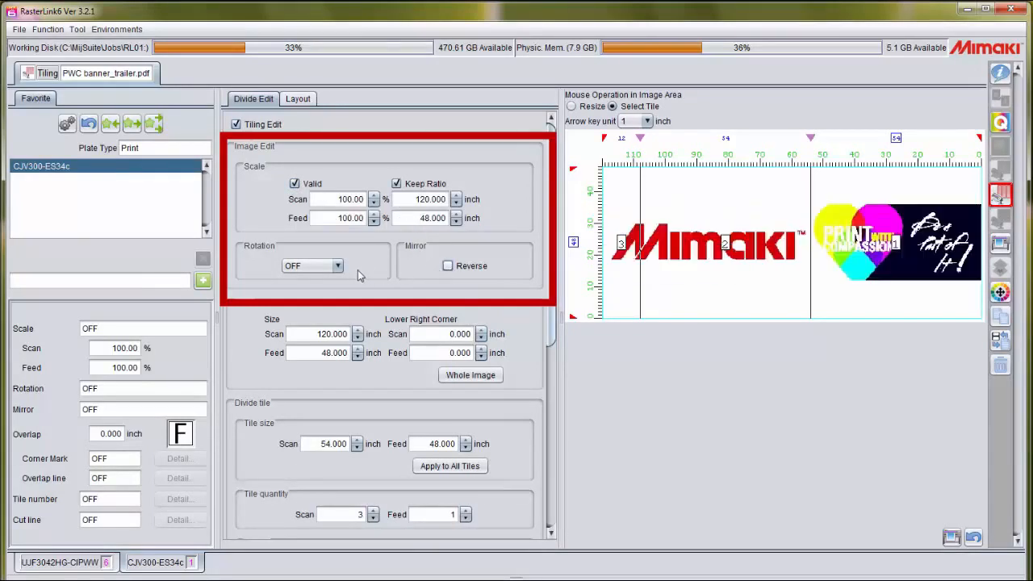
pyautogui.click(332, 266)
pyautogui.click(331, 294)
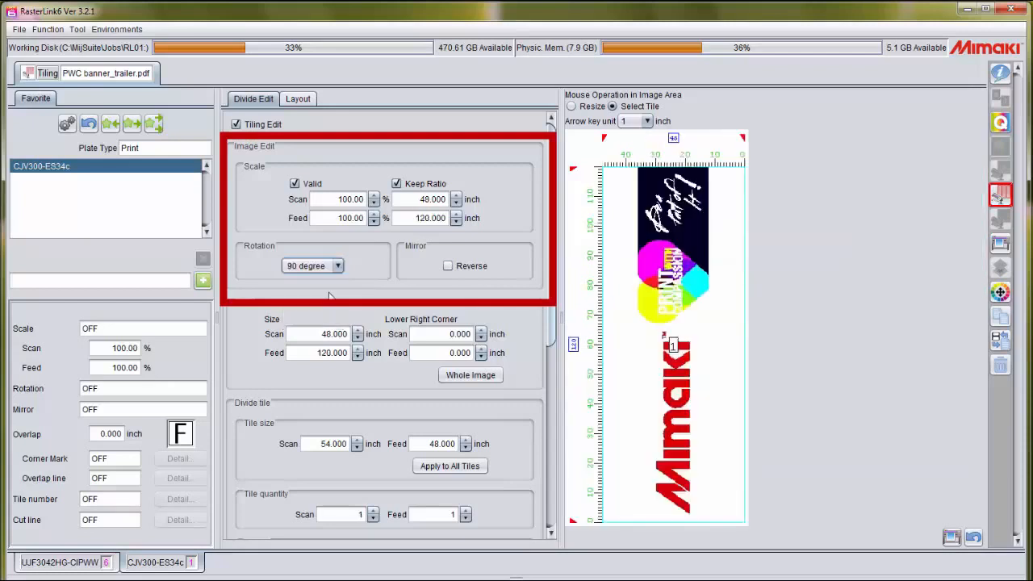
pyautogui.click(337, 268)
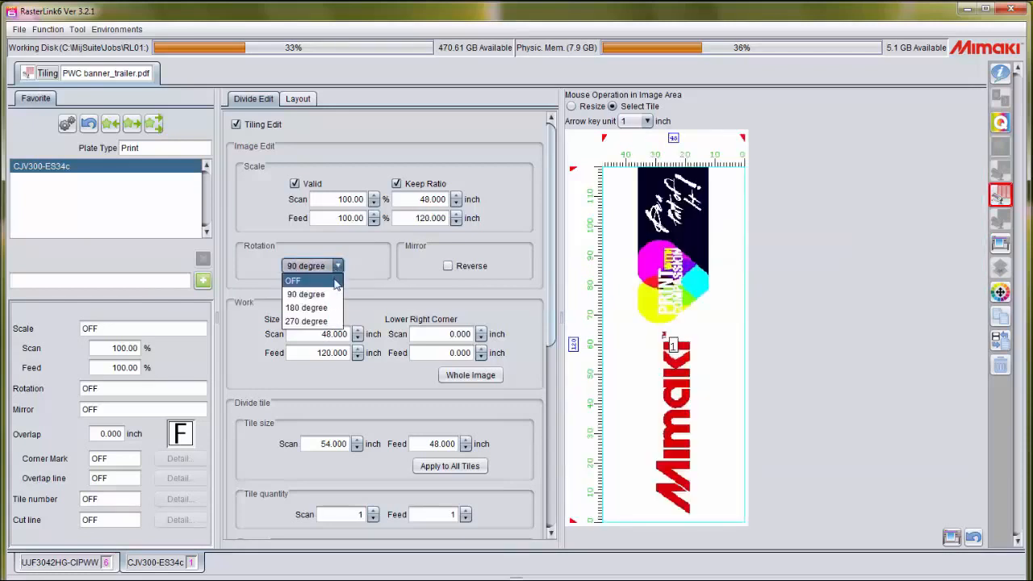
pyautogui.click(336, 282)
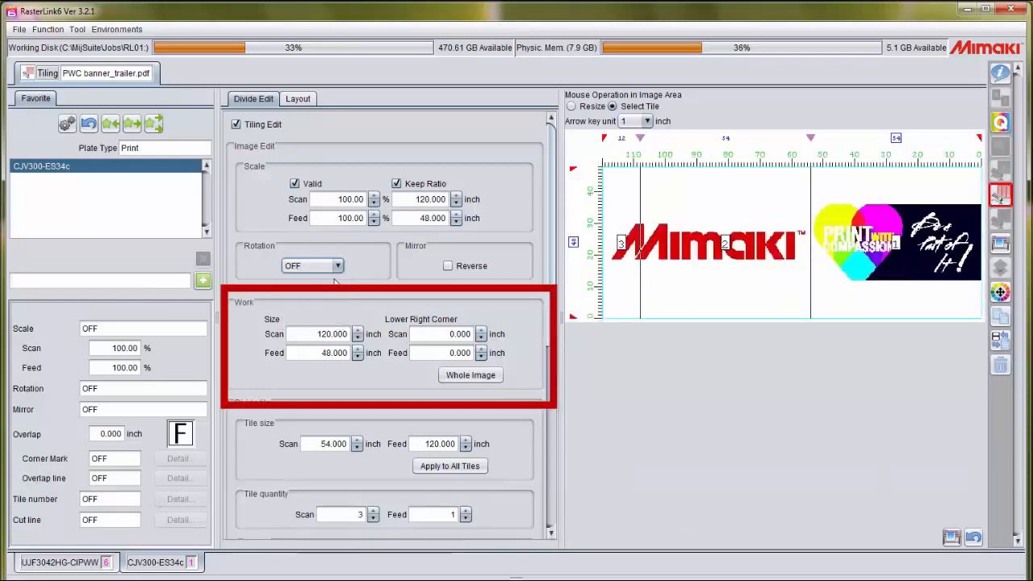
# Reduce the work area's scan size to 113 inches
pyautogui.moveTo(551, 281); pyautogui.dragTo(547, 368)
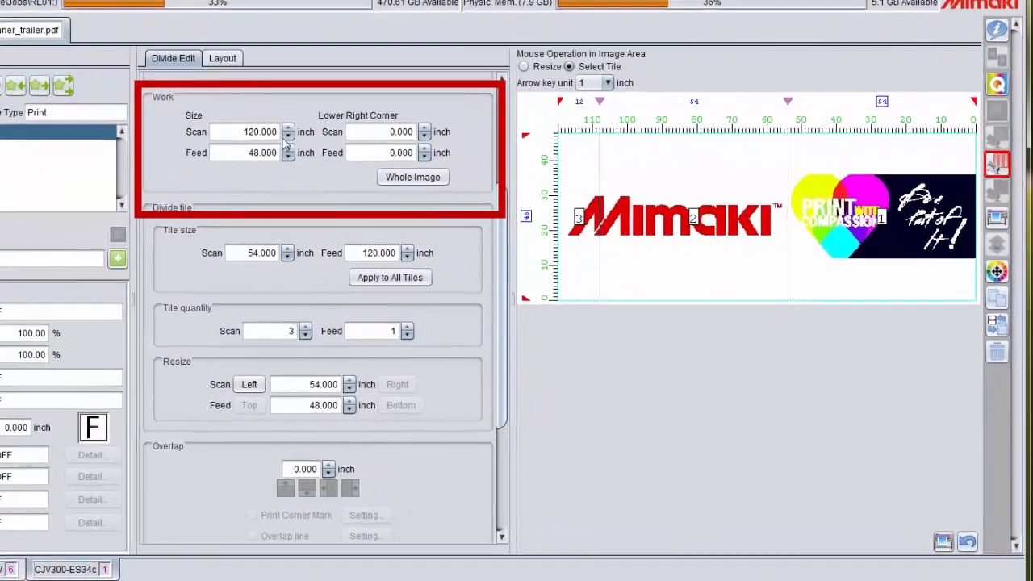
pyautogui.click(357, 170)
pyautogui.click(357, 170)
pyautogui.click(357, 169)
pyautogui.click(357, 169)
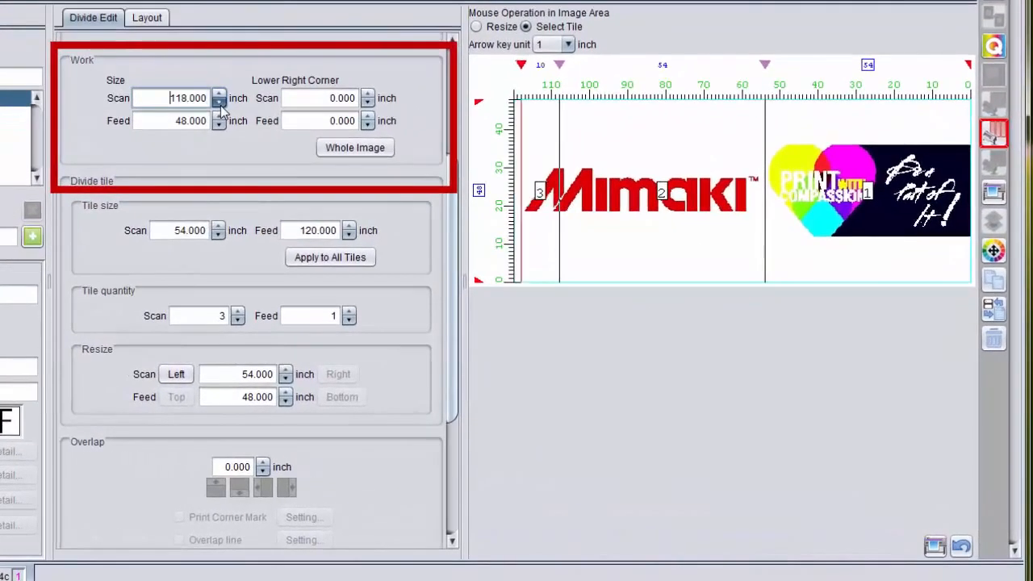
pyautogui.click(219, 102)
pyautogui.click(218, 102)
pyautogui.click(219, 102)
# Reduce the work area's feed size to 41 inches
pyautogui.click(219, 126)
pyautogui.click(219, 125)
pyautogui.click(219, 125)
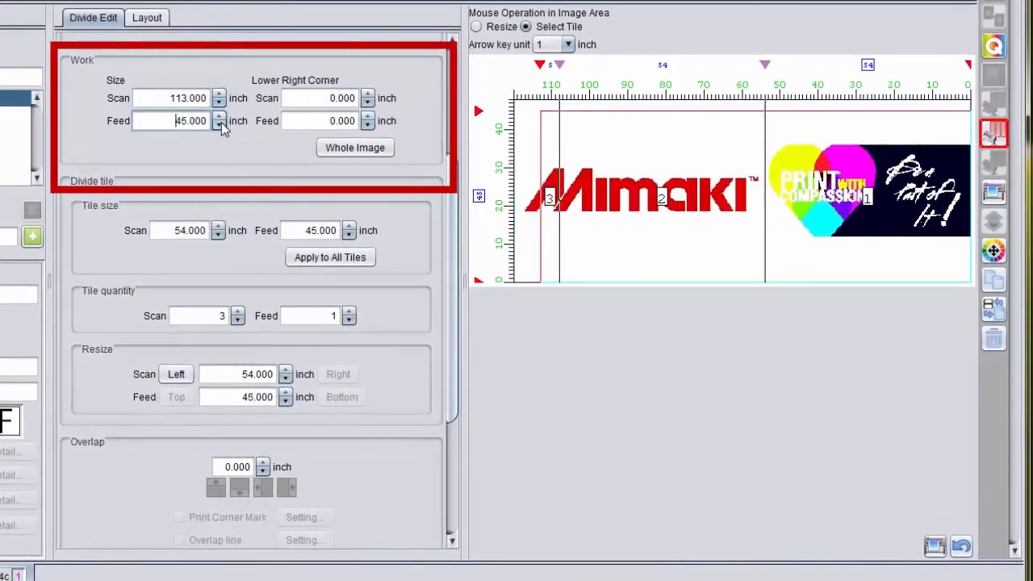
pyautogui.click(219, 125)
pyautogui.click(219, 125)
pyautogui.click(219, 125)
pyautogui.click(218, 126)
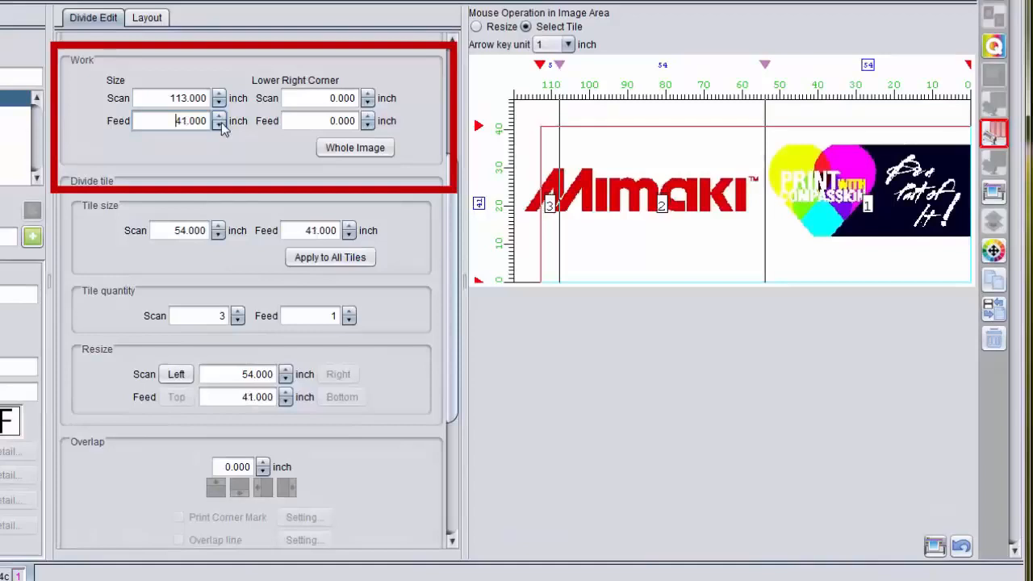
# Offset the work area's lower right corner by 4 inches in scan and feed, and reset the area to the whole image
pyautogui.click(369, 95)
pyautogui.click(368, 95)
pyautogui.click(368, 94)
pyautogui.click(368, 94)
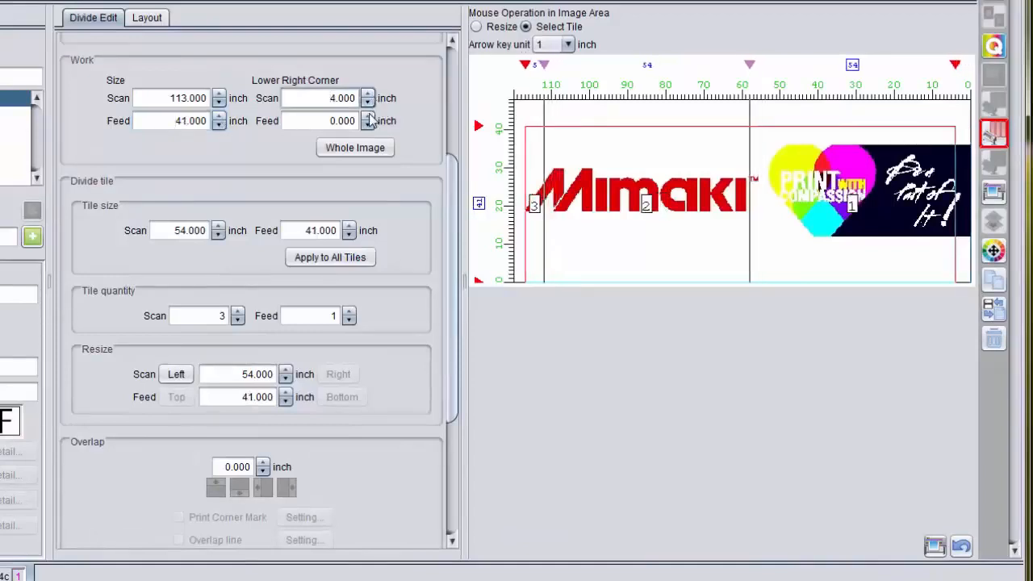
pyautogui.click(368, 117)
pyautogui.click(368, 117)
pyautogui.click(369, 117)
pyautogui.click(368, 117)
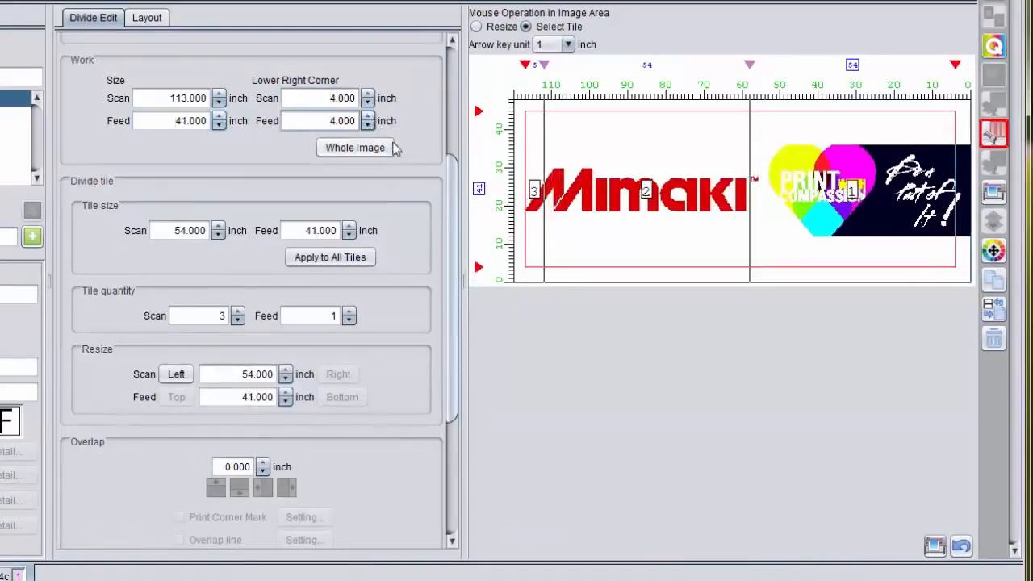
pyautogui.click(373, 152)
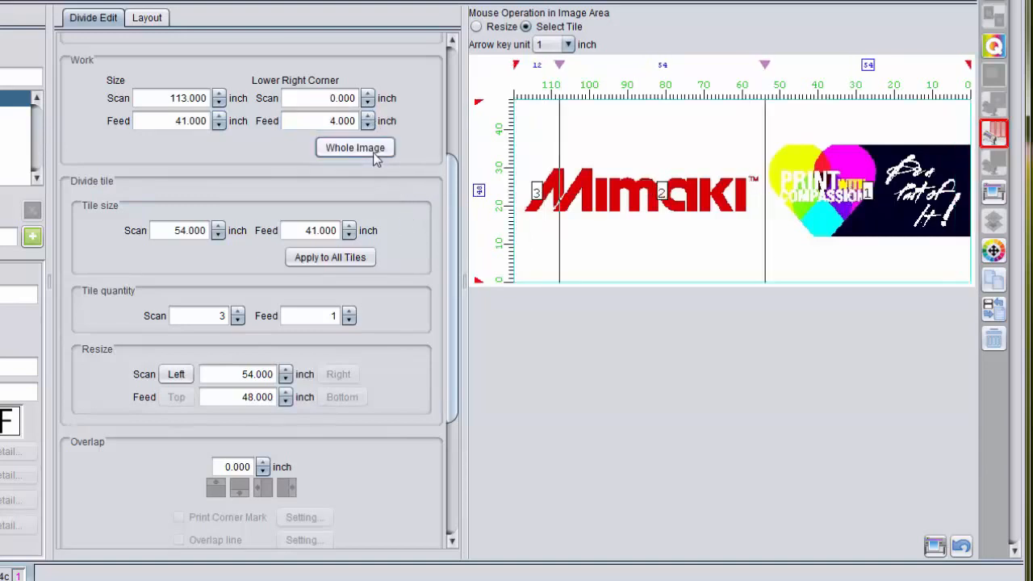
# Set the tile size's scan value to 43 inches and apply it to all tiles
pyautogui.moveTo(452, 179); pyautogui.dragTo(452, 244)
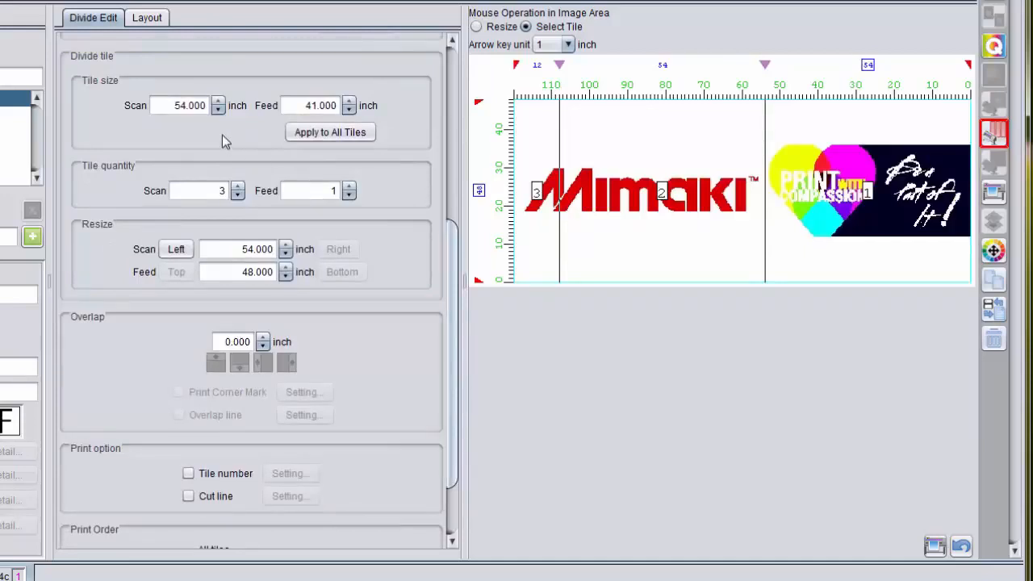
pyautogui.click(218, 111)
pyautogui.click(220, 111)
pyautogui.click(220, 111)
pyautogui.click(220, 112)
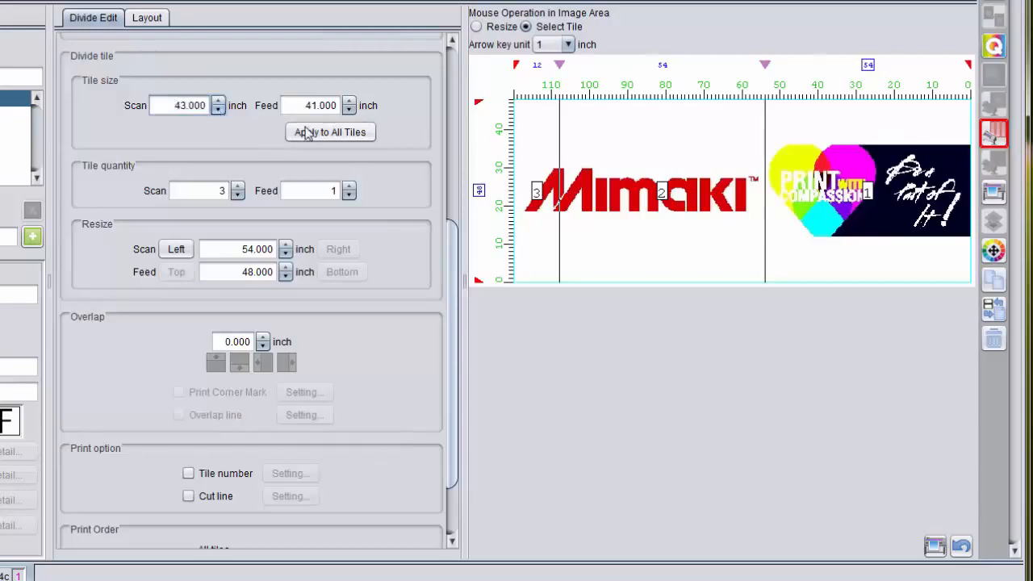
pyautogui.click(305, 133)
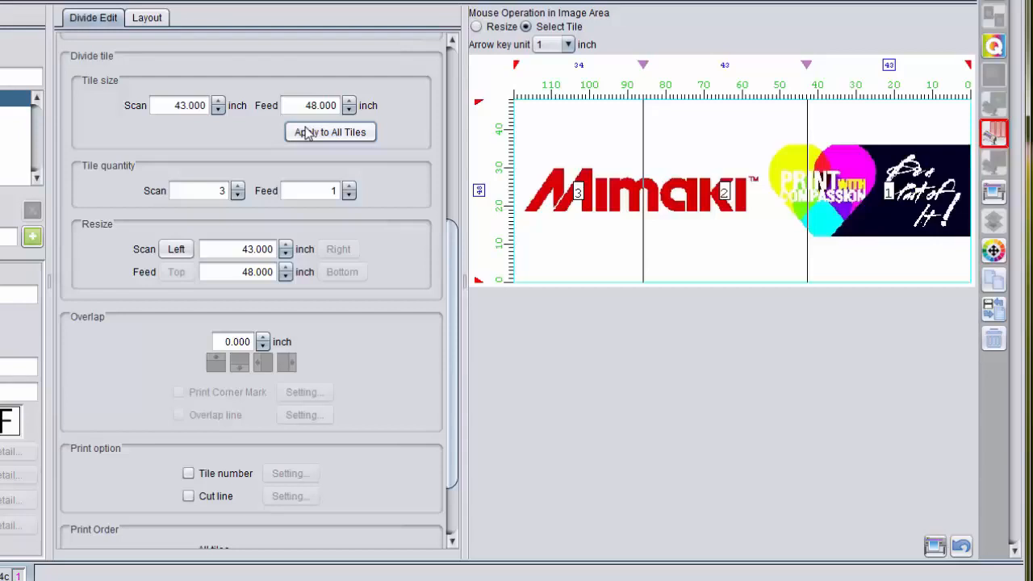
# Set the tile quantity to 4 in the scan direction and 2 in the feed direction
pyautogui.click(239, 196)
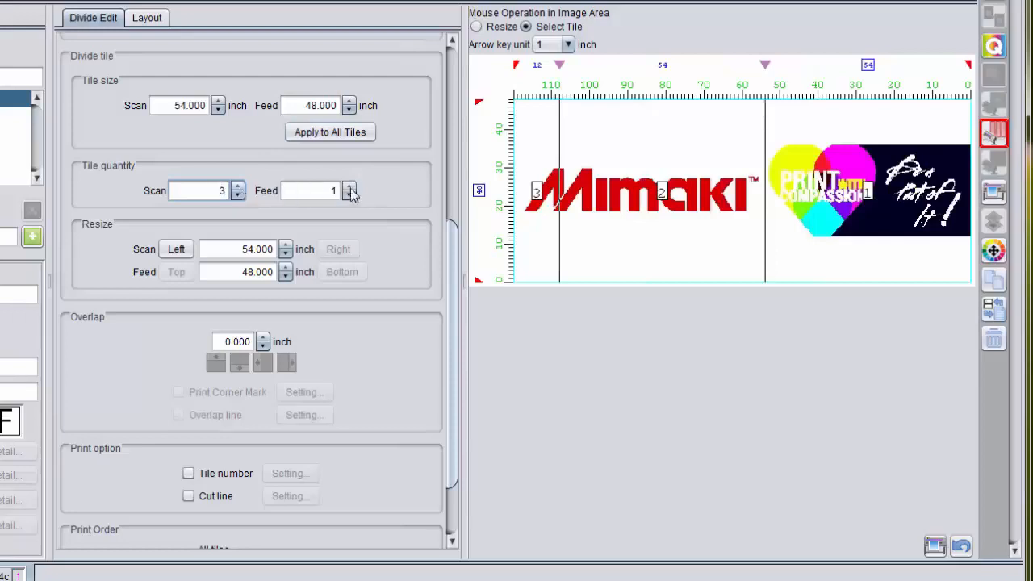
pyautogui.click(349, 187)
pyautogui.click(238, 187)
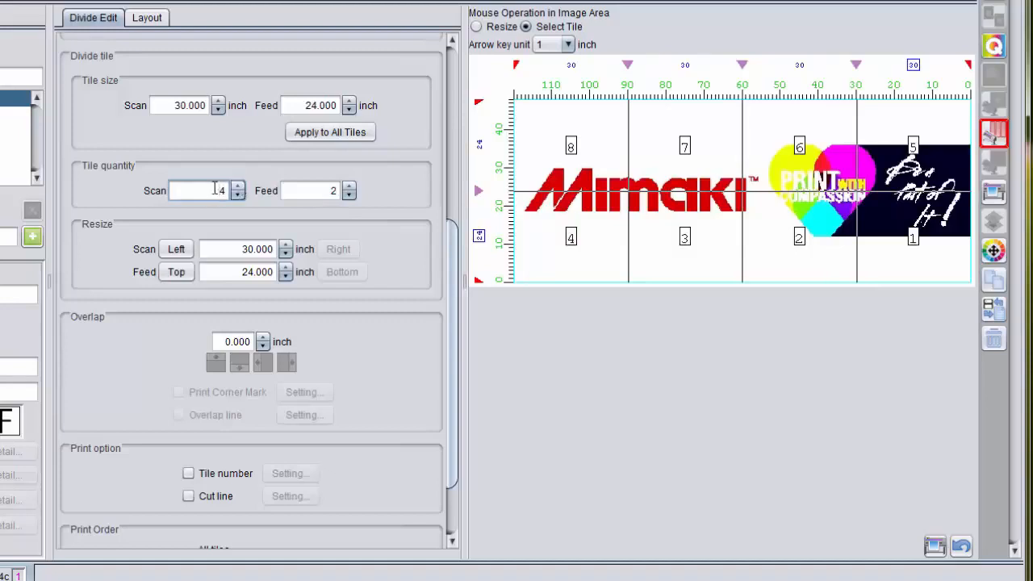
pyautogui.doubleClick(218, 190)
# Resize tile 2 to a scan width of 24 inches from its left edge
pyautogui.click(176, 250)
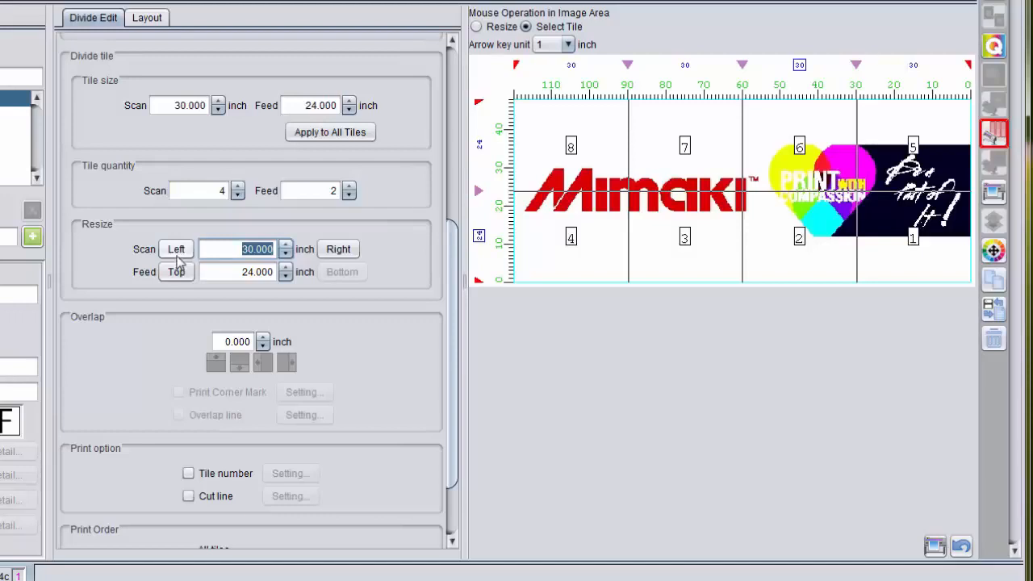
pyautogui.click(286, 253)
pyautogui.click(286, 254)
pyautogui.click(286, 253)
pyautogui.click(285, 253)
pyautogui.click(285, 254)
pyautogui.click(286, 254)
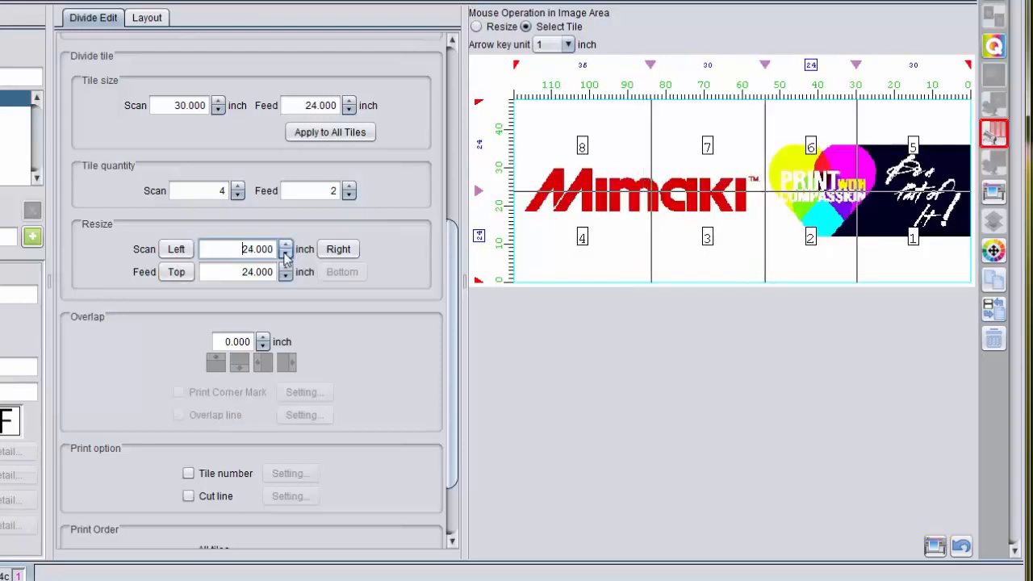
# Resize tile 3 to a scan width of 28 inches from its left edge
pyautogui.click(177, 251)
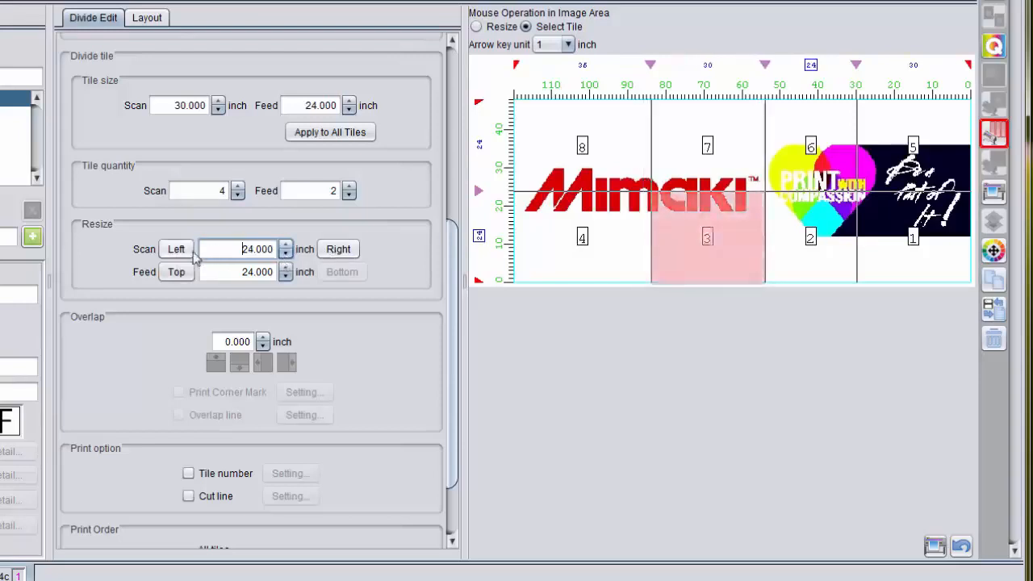
pyautogui.click(286, 255)
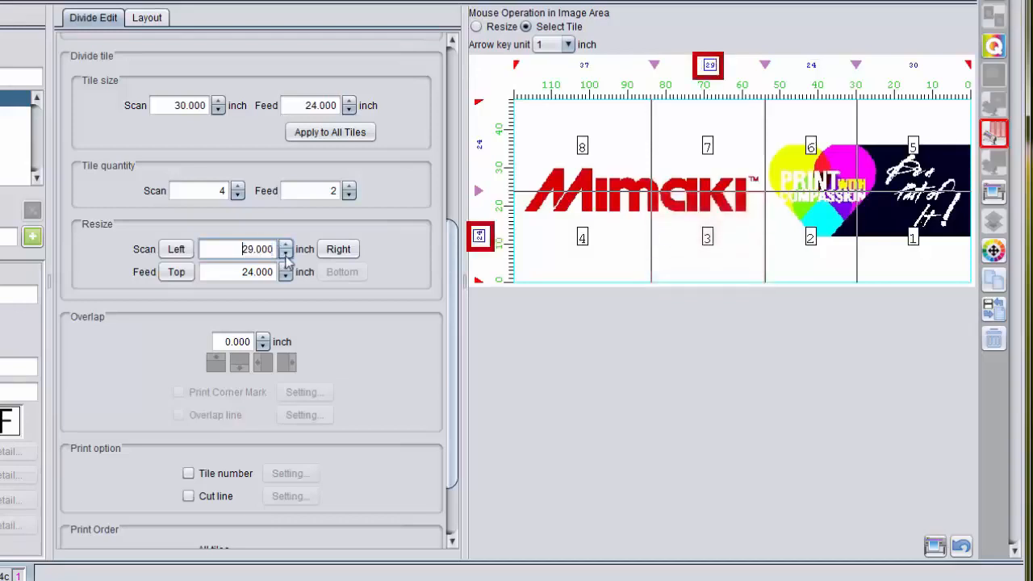
pyautogui.click(286, 254)
pyautogui.click(286, 254)
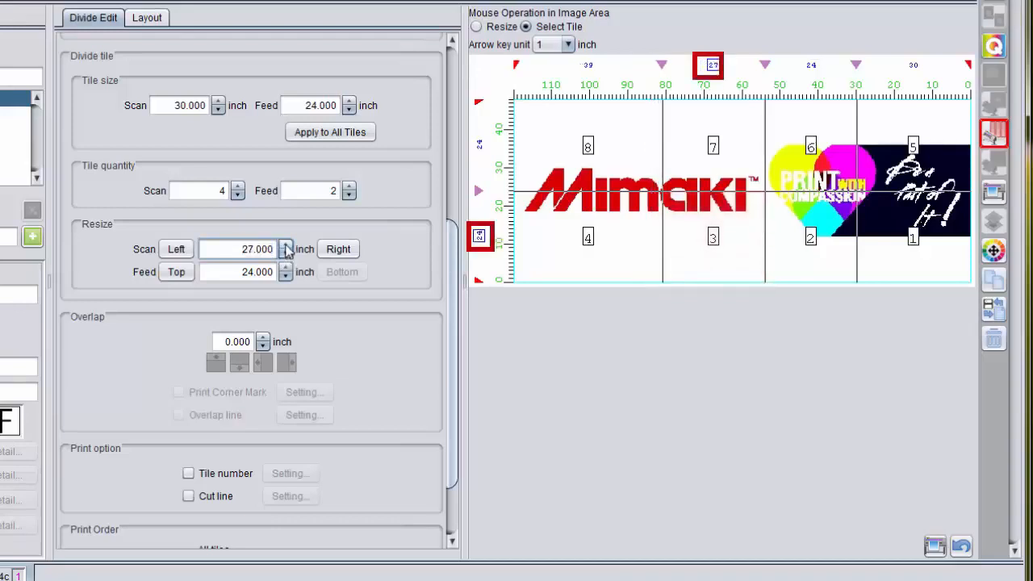
pyautogui.click(286, 245)
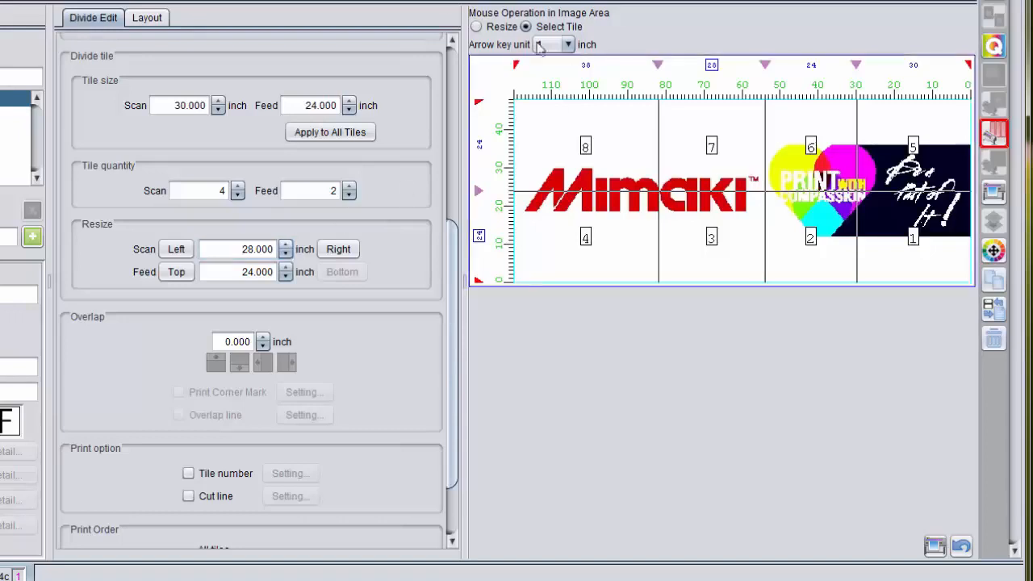
# Switch the image area's mouse operation to Resize and reposition the vertical tile dividers, making the second tile about 24.4 inches wide
pyautogui.click(477, 26)
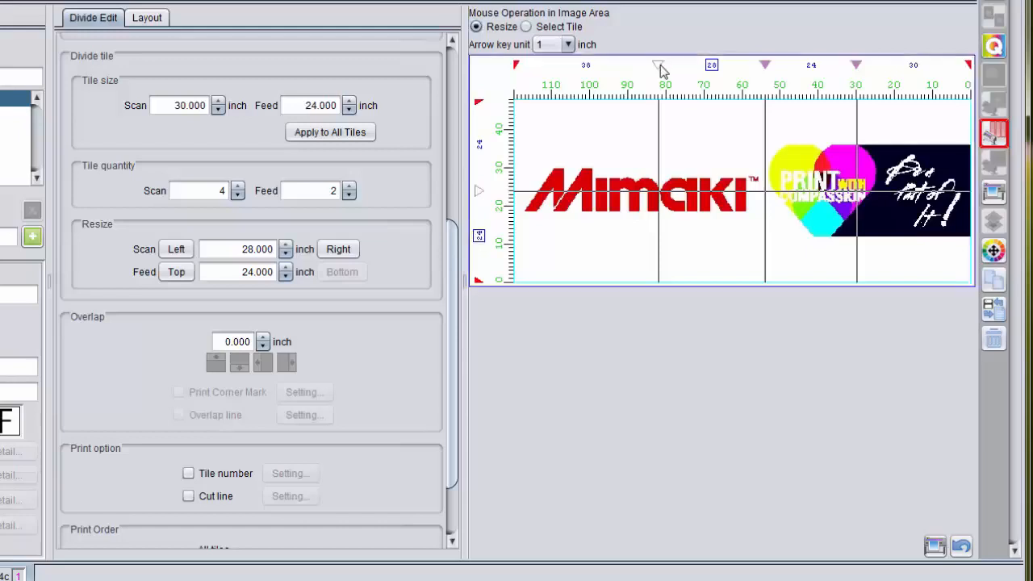
pyautogui.moveTo(660, 66); pyautogui.dragTo(663, 71)
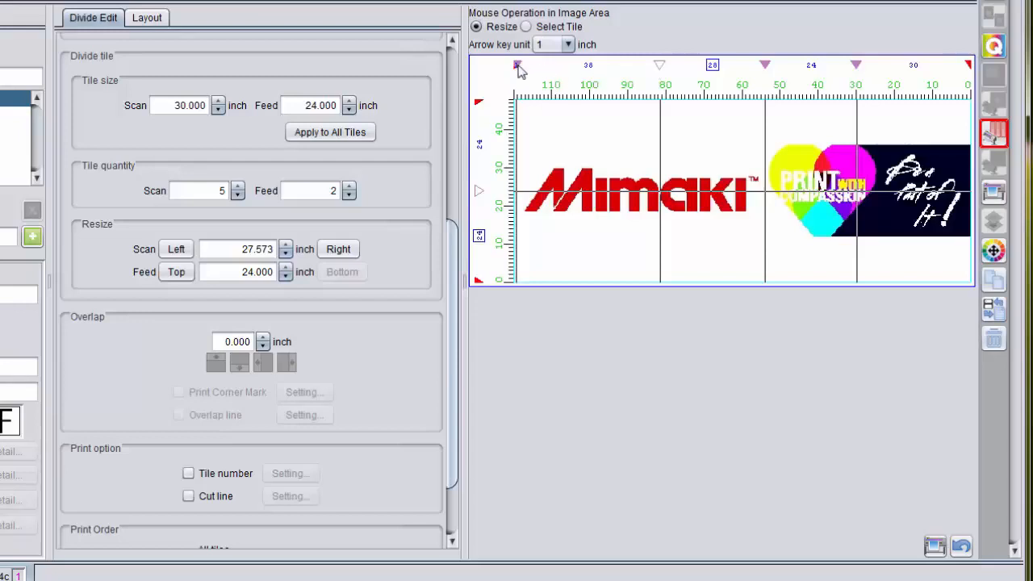
pyautogui.moveTo(519, 71); pyautogui.dragTo(503, 71)
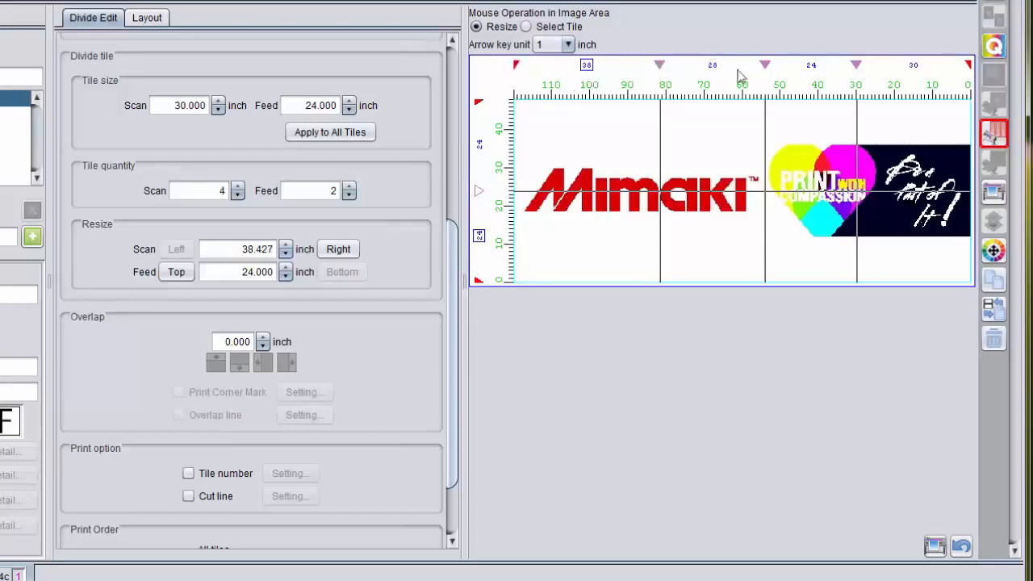
pyautogui.moveTo(738, 70)
pyautogui.mouseDown()
pyautogui.moveTo(812, 71)
pyautogui.moveTo(763, 71)
pyautogui.mouseUp()
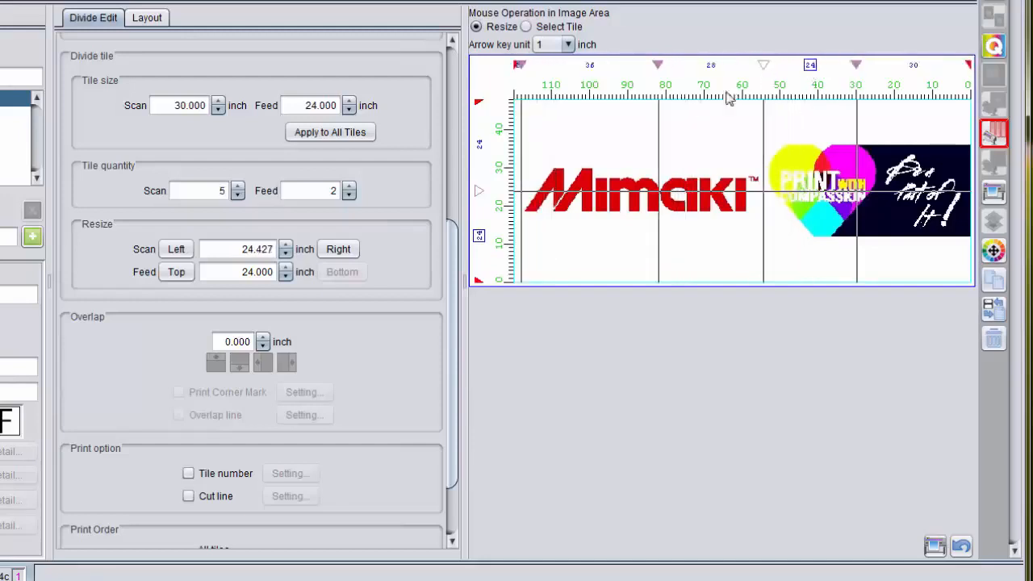
# Set a 3-inch tile overlap and apply it to the top, bottom, left and right tile edges
pyautogui.click(262, 338)
pyautogui.click(263, 338)
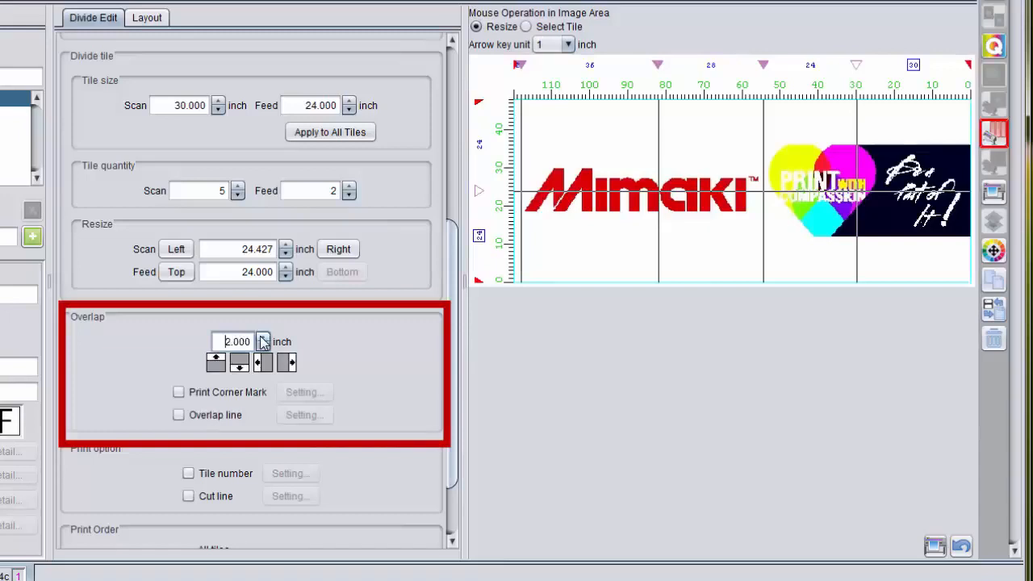
pyautogui.click(262, 338)
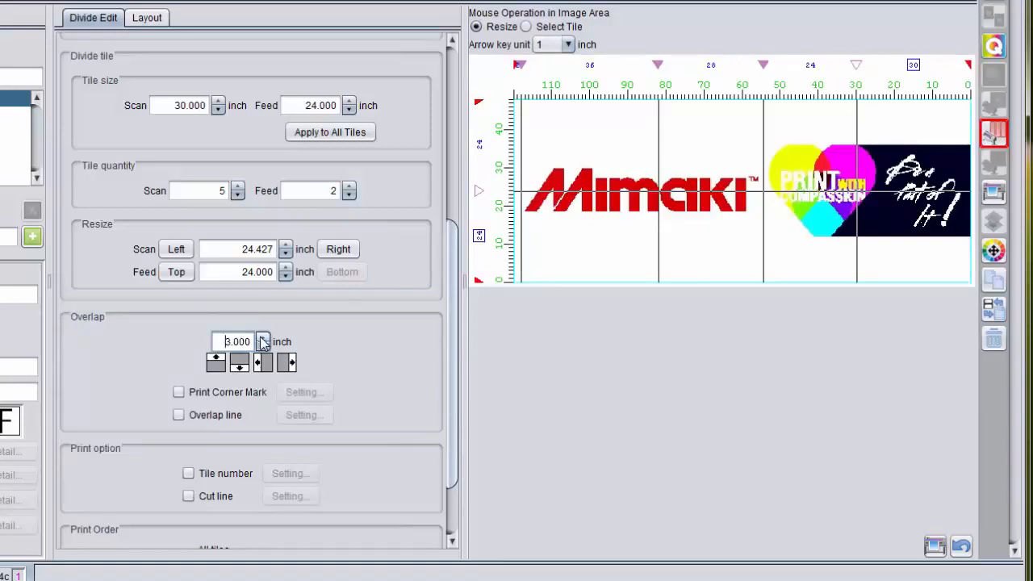
pyautogui.click(239, 363)
pyautogui.click(262, 363)
pyautogui.click(287, 363)
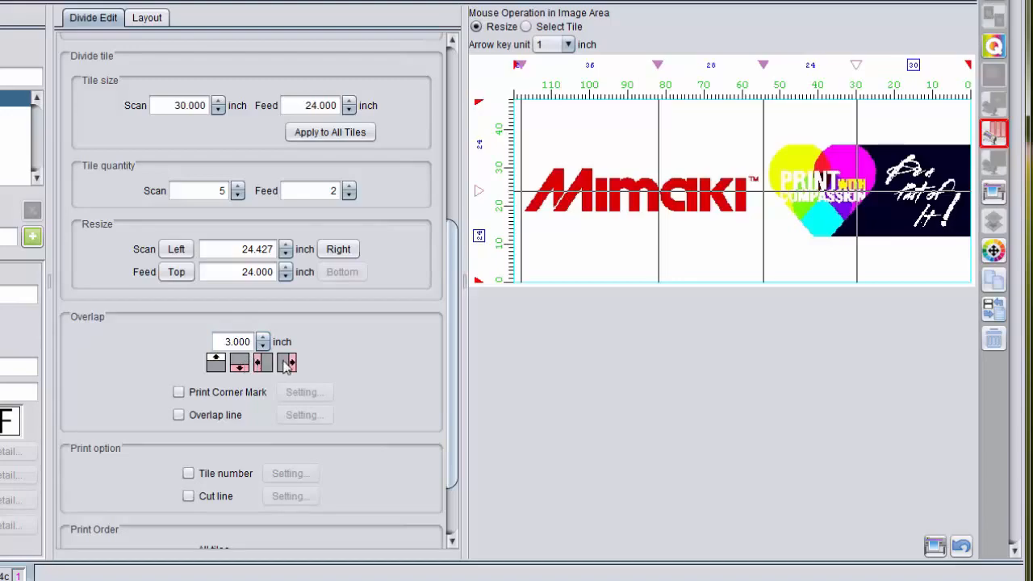
pyautogui.click(215, 361)
# Enable printed corner marks and set their black colour density to 10%
pyautogui.click(179, 393)
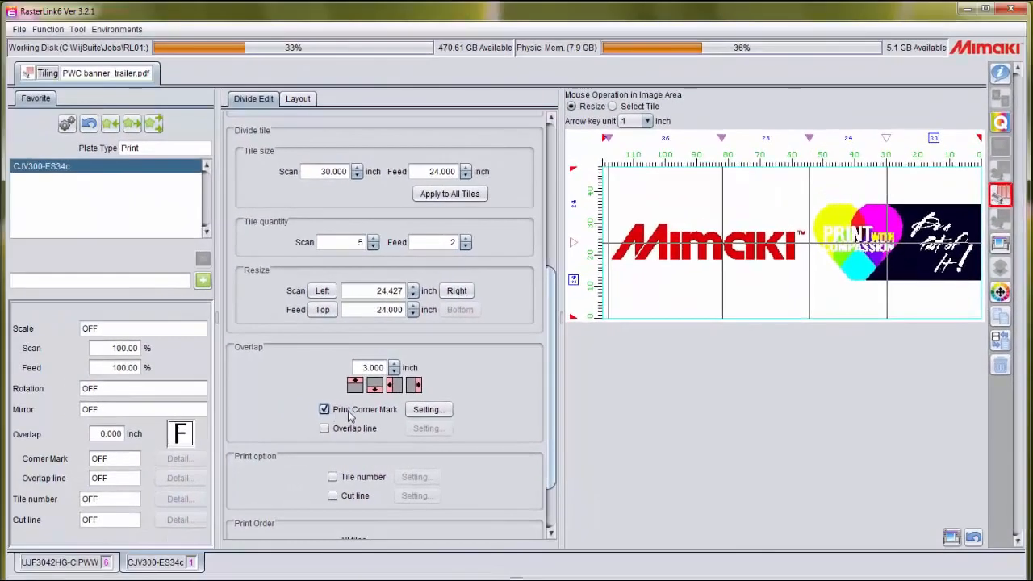
pyautogui.click(428, 409)
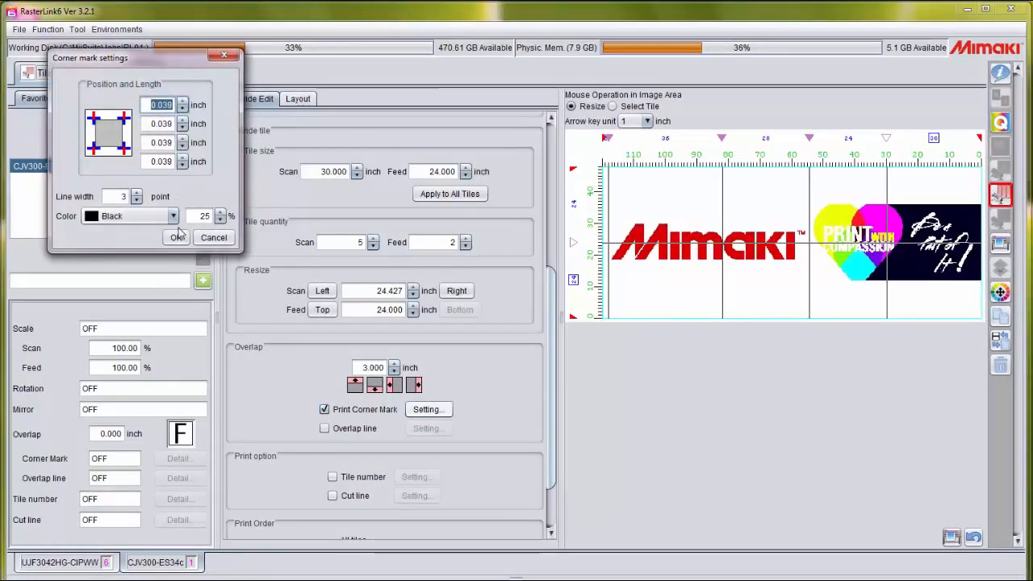
pyautogui.click(220, 219)
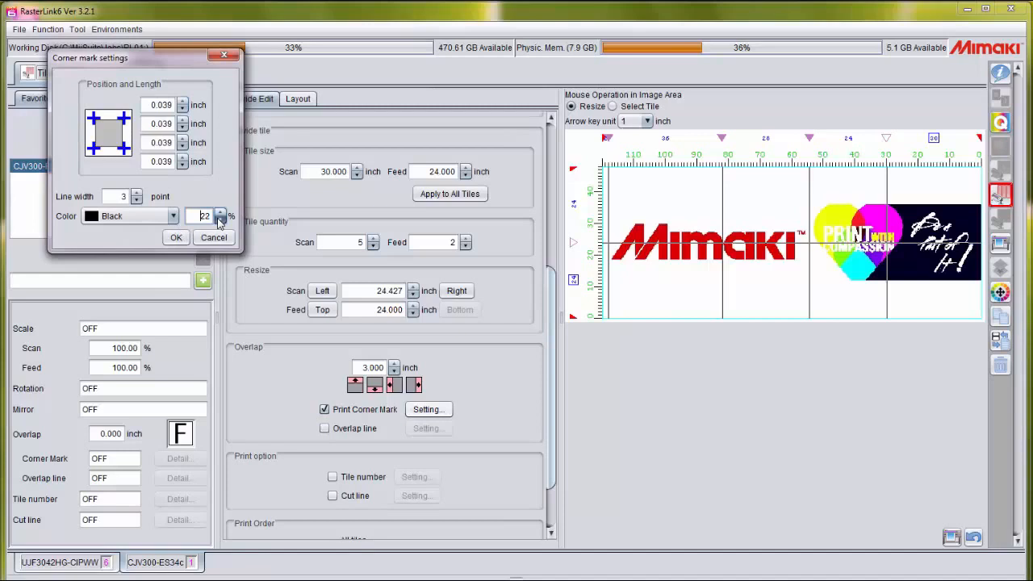
pyautogui.click(219, 222)
pyautogui.click(219, 221)
pyautogui.click(219, 221)
pyautogui.click(219, 222)
pyautogui.click(220, 221)
pyautogui.click(219, 221)
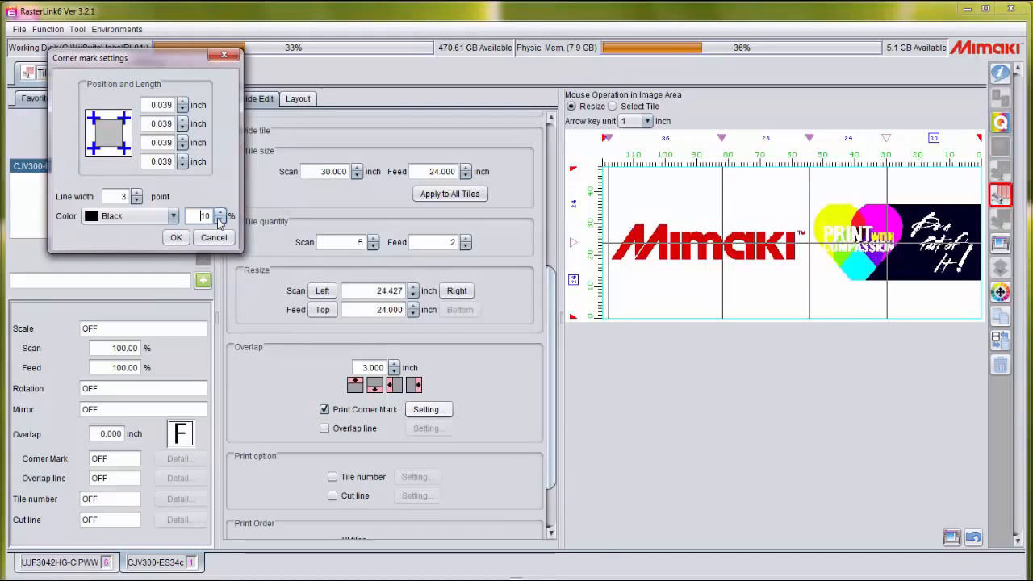
pyautogui.click(177, 237)
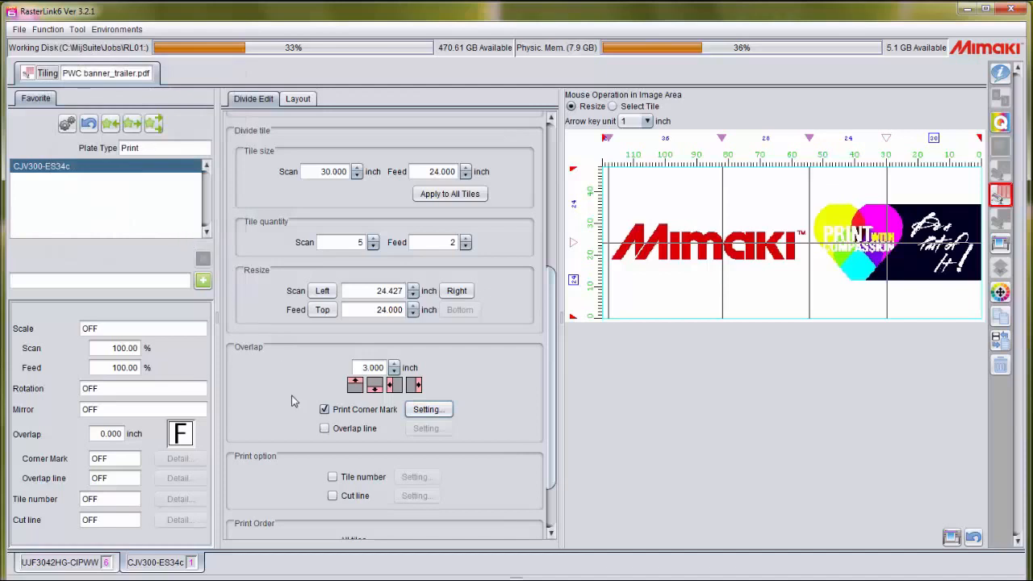
# Enable the overlap line and set its black colour density to 10% and its first dash interval to 10 inches
pyautogui.click(324, 428)
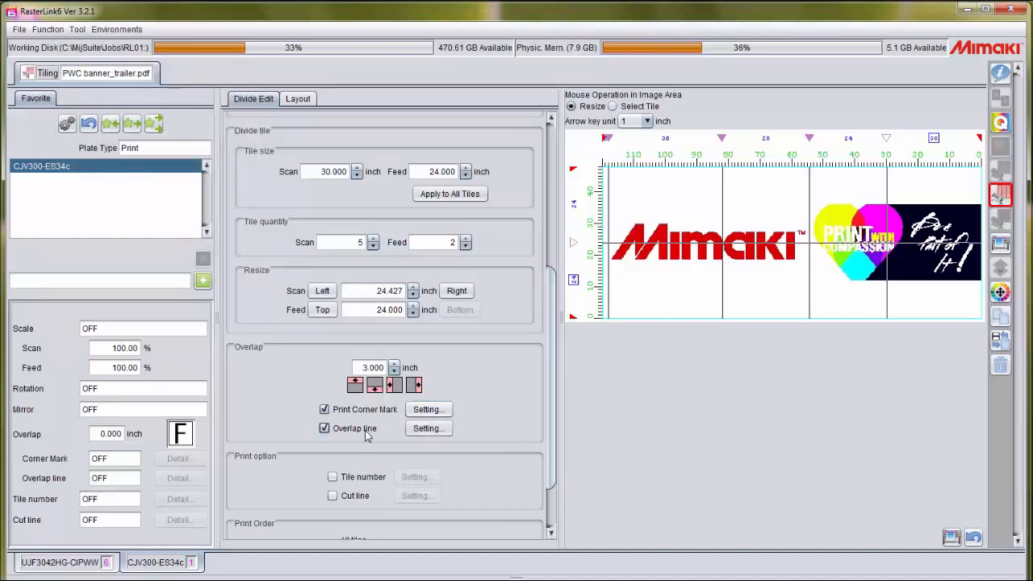
pyautogui.click(419, 432)
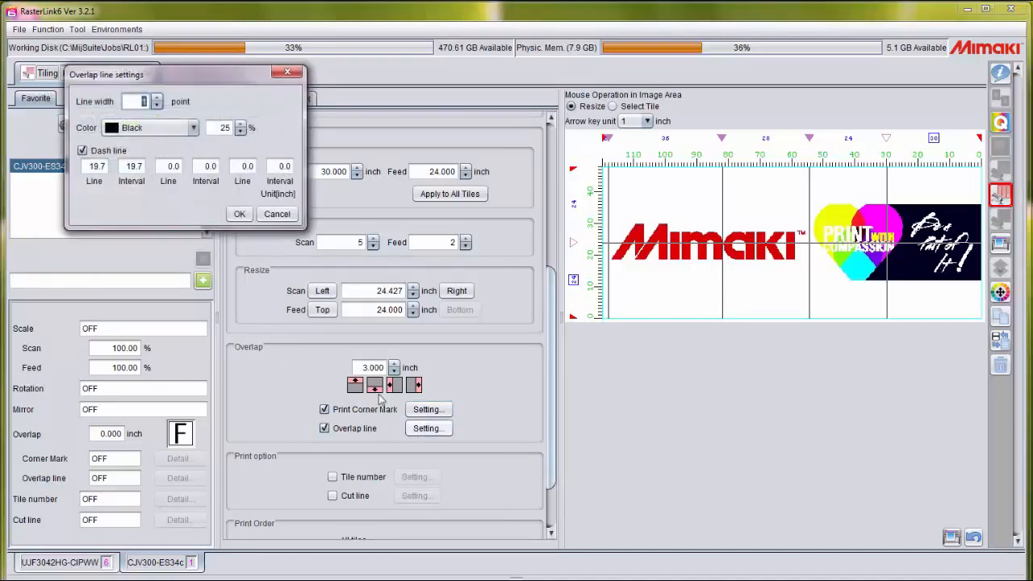
pyautogui.click(241, 131)
pyautogui.moveTo(242, 134); pyautogui.dragTo(242, 134)
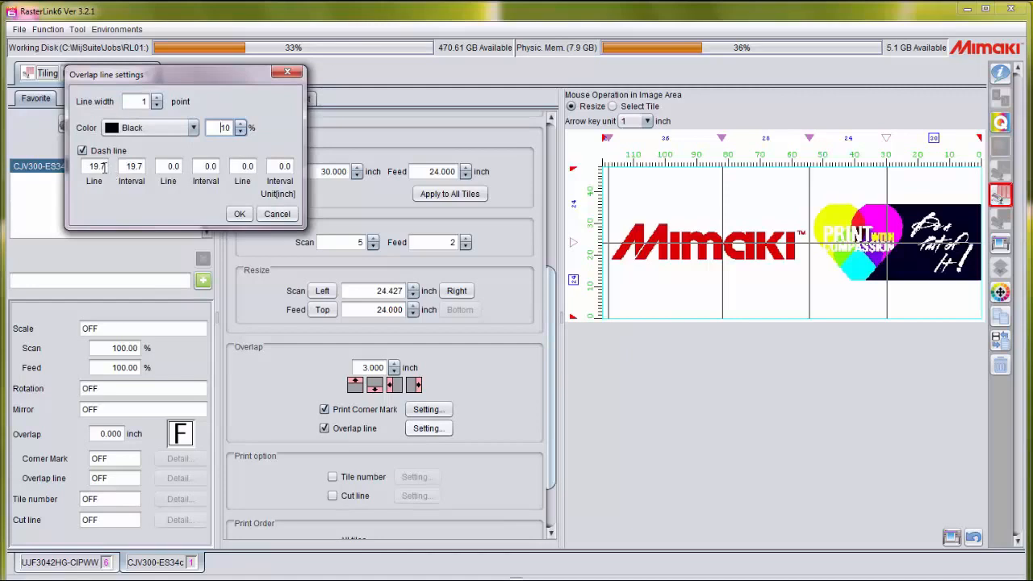
pyautogui.click(133, 166)
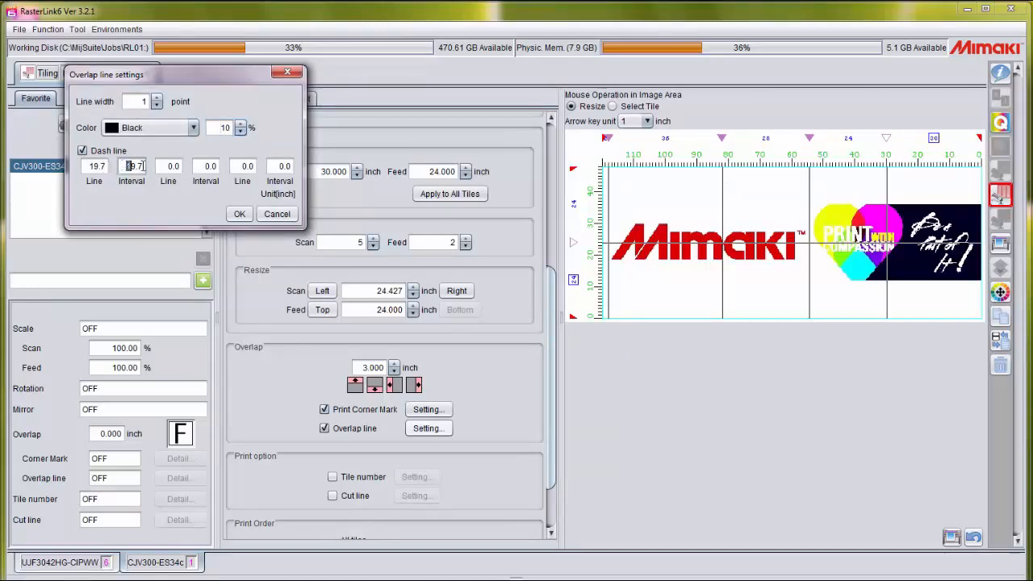
pyautogui.write('10')
pyautogui.click(240, 213)
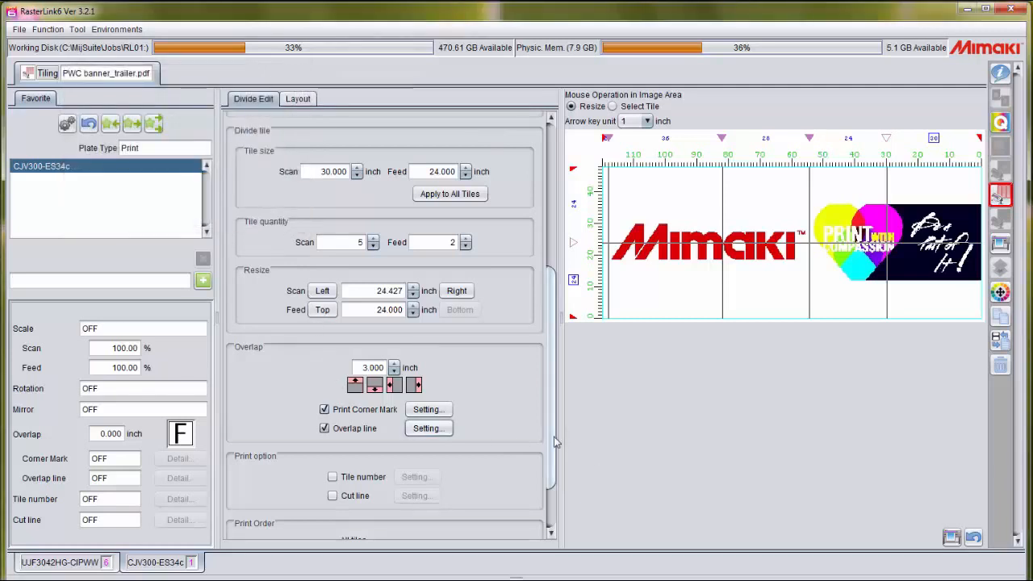
# Enable tile numbers, place them above the tile's top-left corner, and print them on the overlap
pyautogui.moveTo(554, 445); pyautogui.dragTo(548, 490)
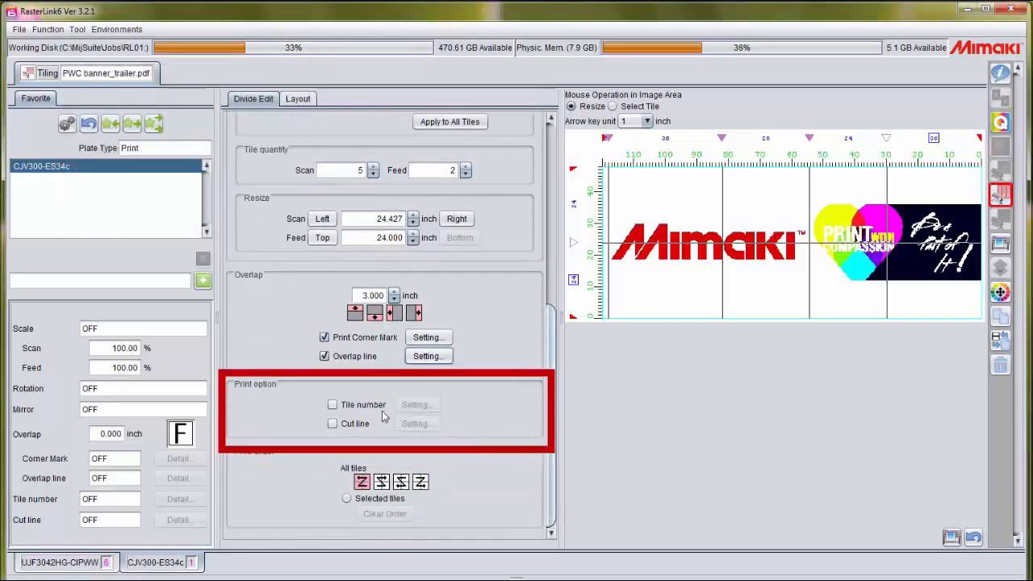
pyautogui.click(332, 404)
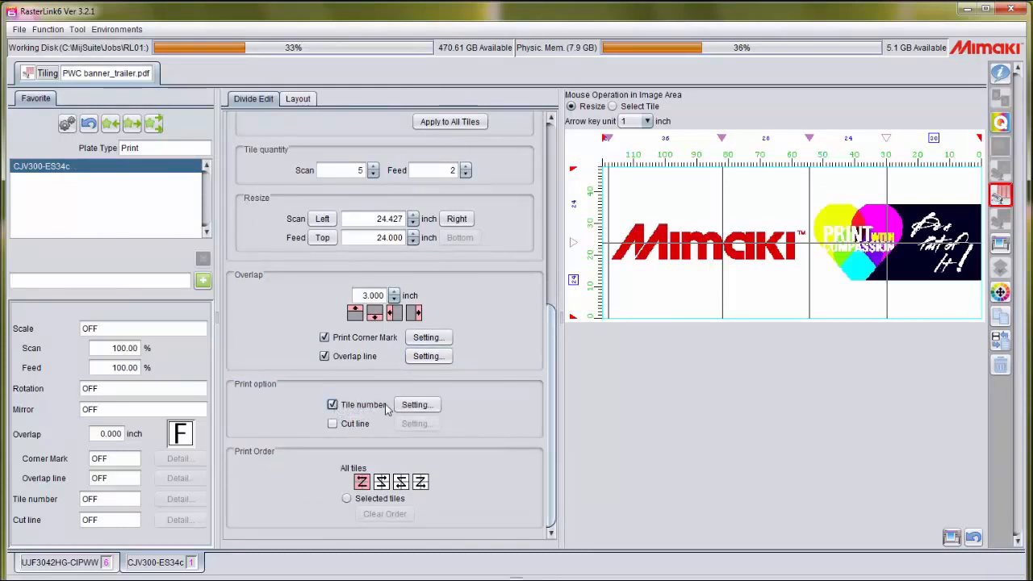
pyautogui.click(416, 405)
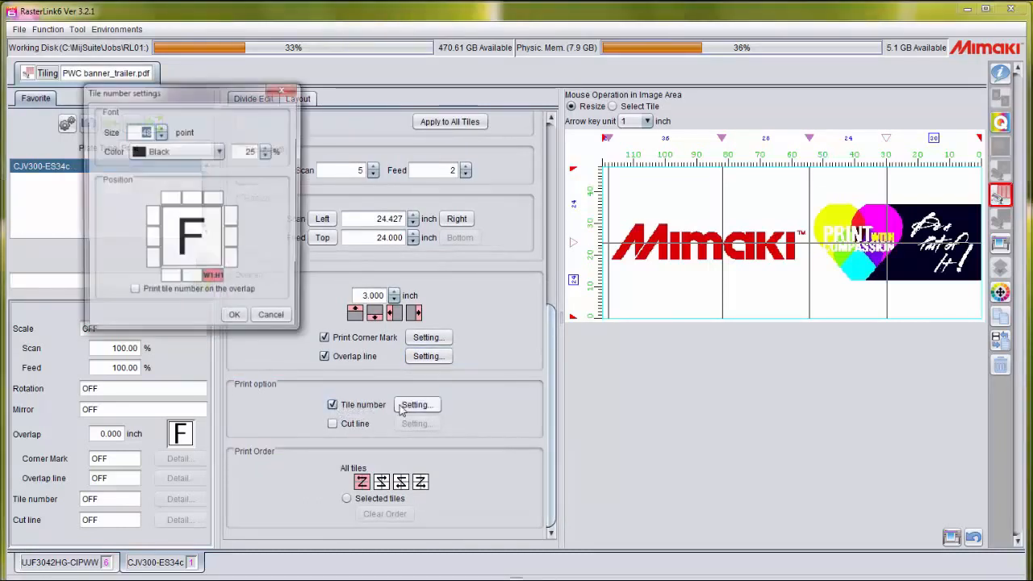
pyautogui.click(192, 278)
pyautogui.click(171, 279)
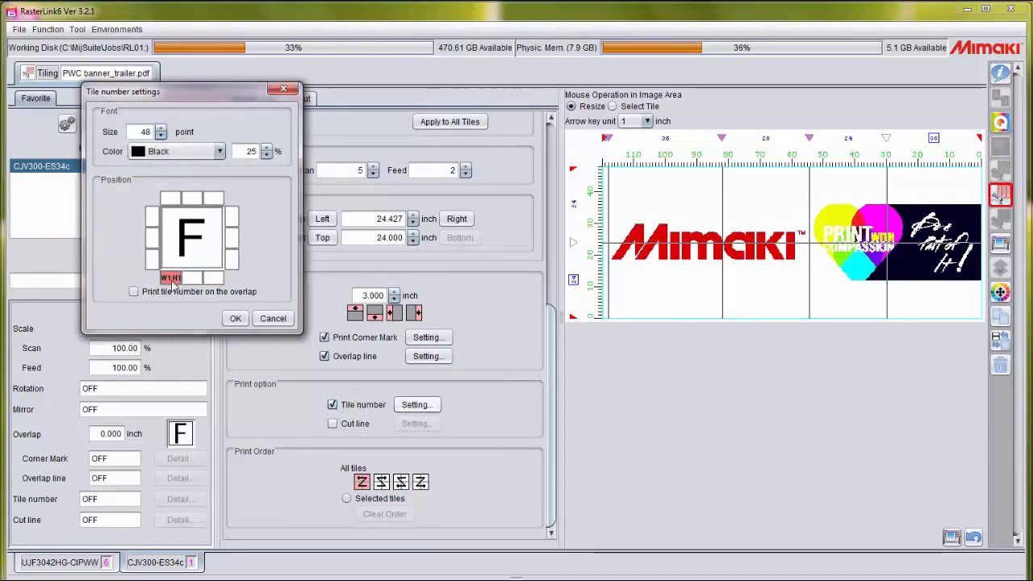
pyautogui.click(168, 202)
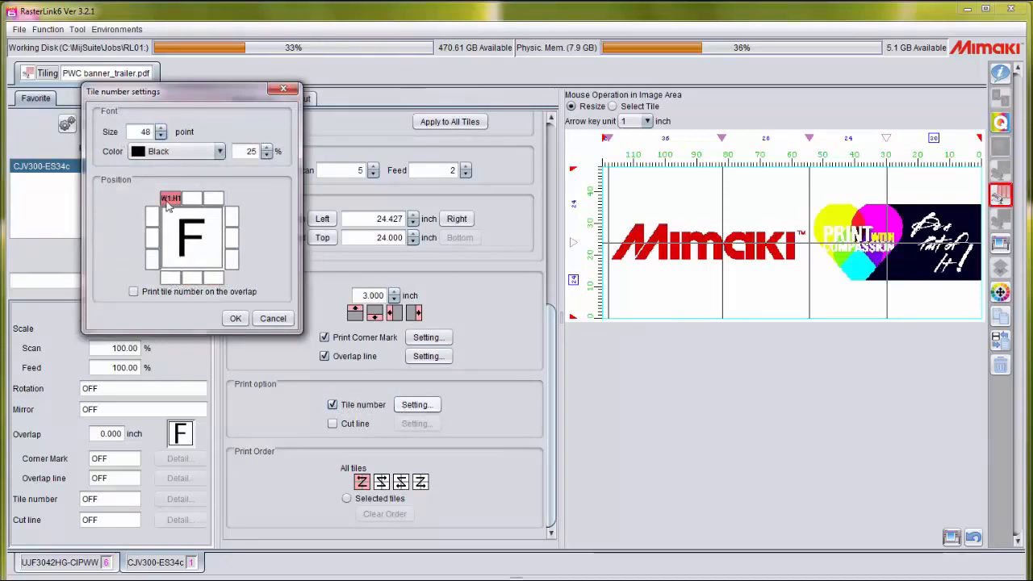
pyautogui.click(134, 292)
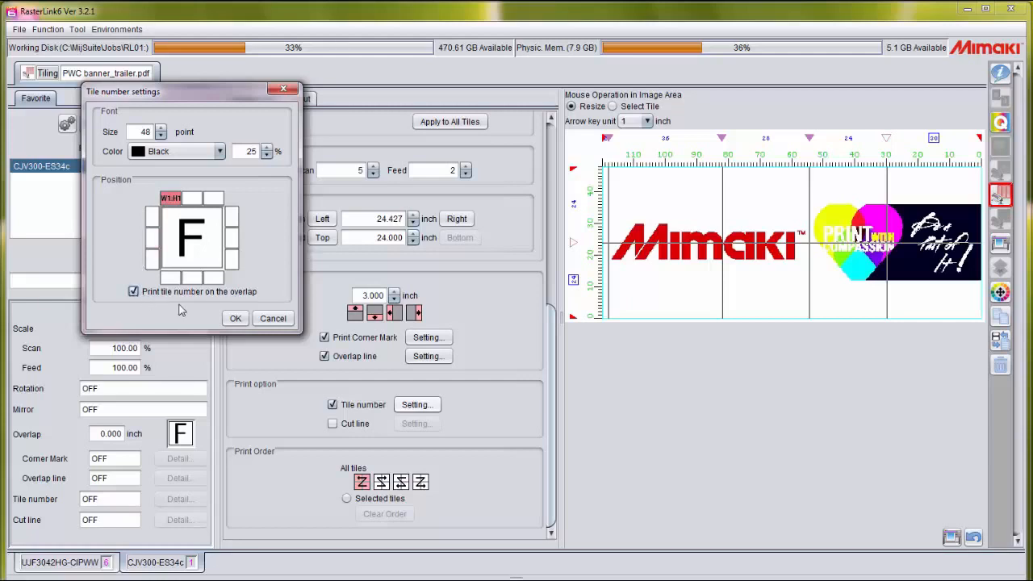
pyautogui.click(233, 319)
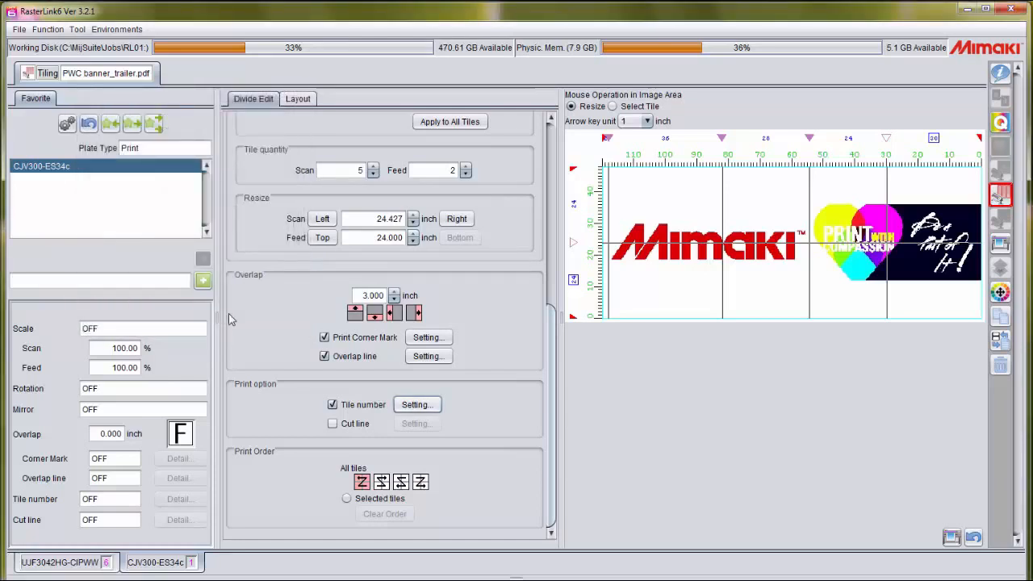
# Enable the cut line and accept its settings as a dashed black line at 25% density
pyautogui.click(332, 424)
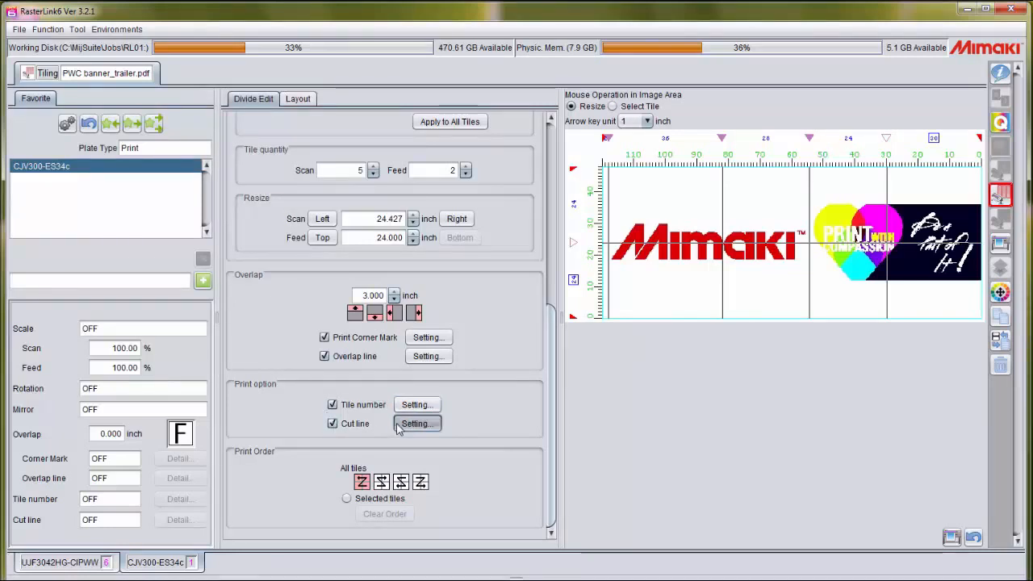
pyautogui.click(416, 424)
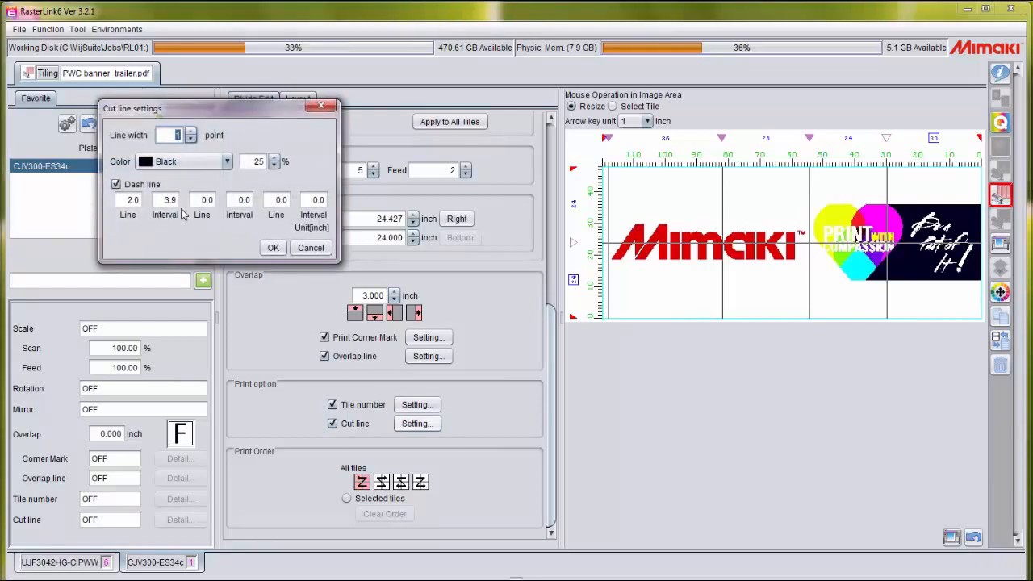
pyautogui.moveTo(126, 200); pyautogui.dragTo(138, 201)
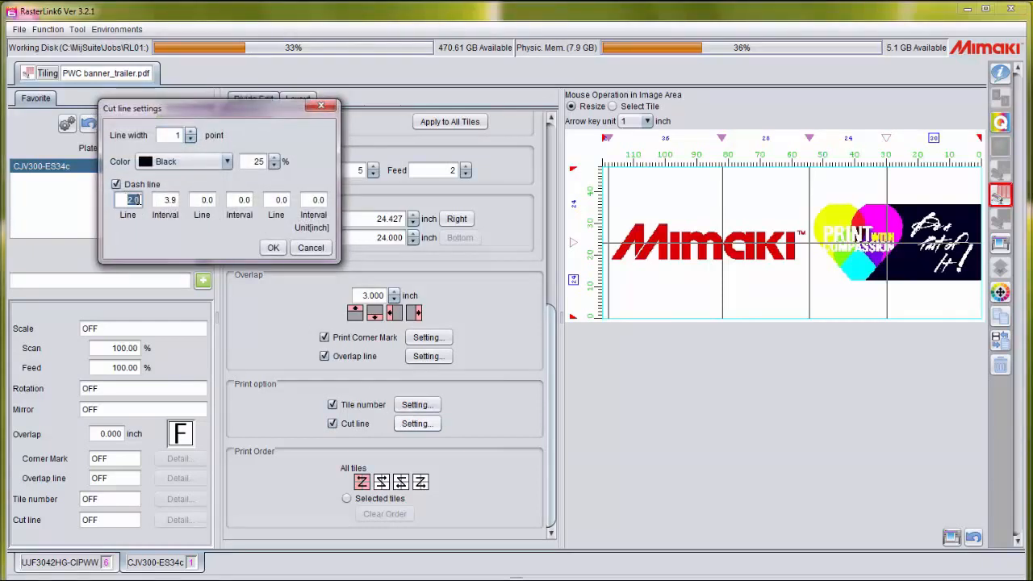
pyautogui.click(271, 248)
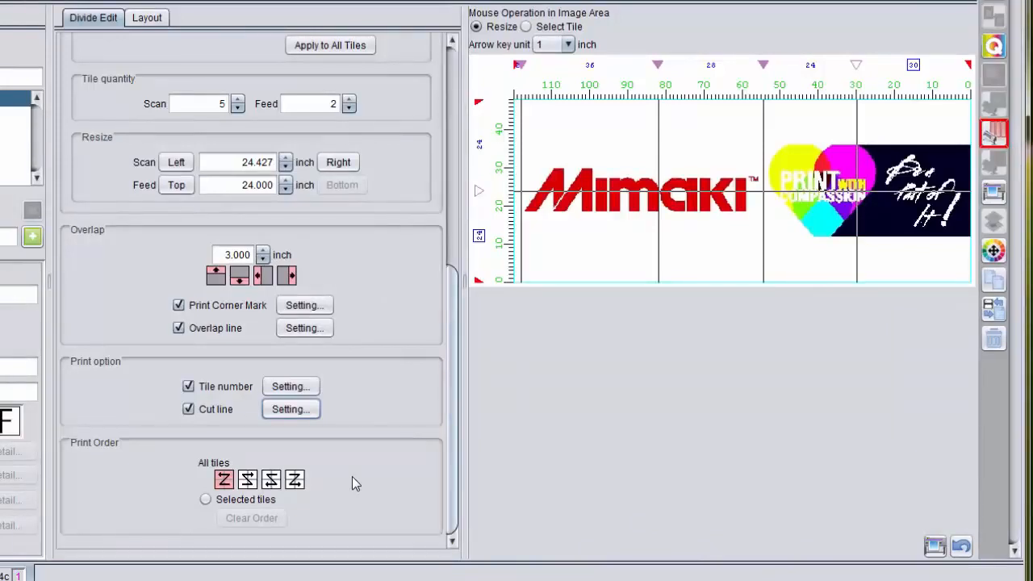
# Set the tile quantity to 4 scan by 1 feed and switch the all-tiles print order to run right to left
pyautogui.click(254, 482)
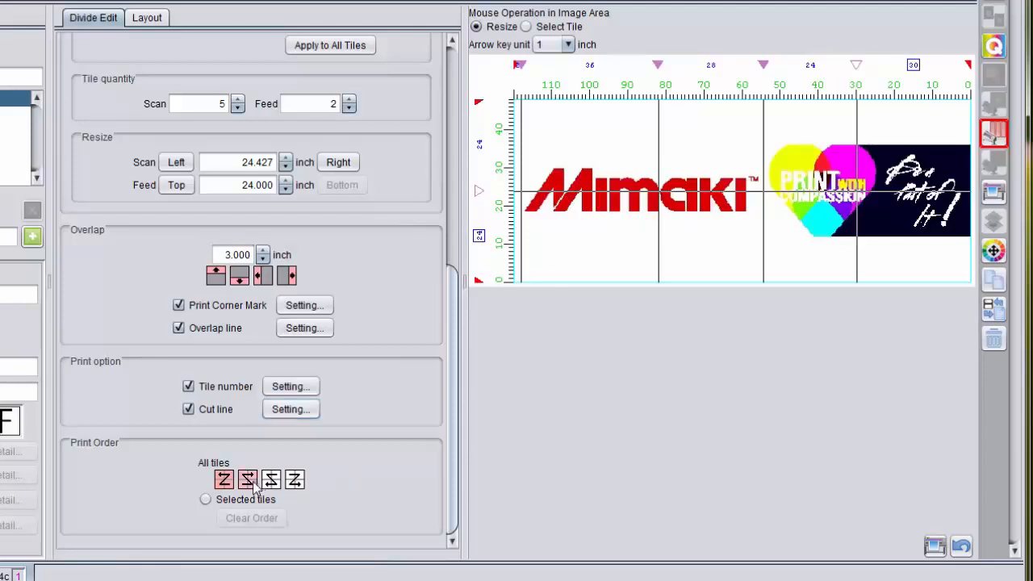
pyautogui.click(237, 109)
pyautogui.click(238, 108)
pyautogui.click(238, 100)
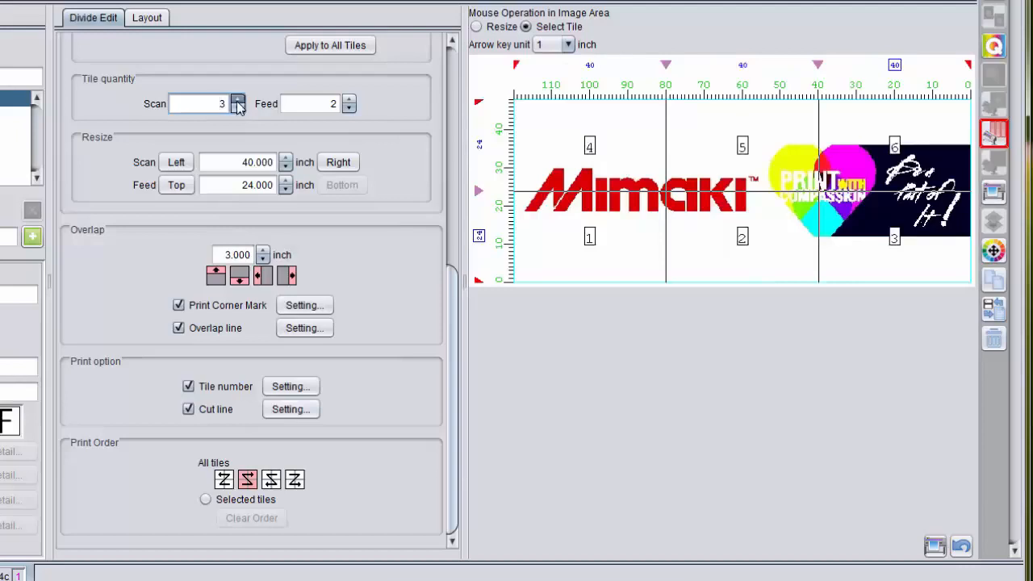
pyautogui.click(349, 108)
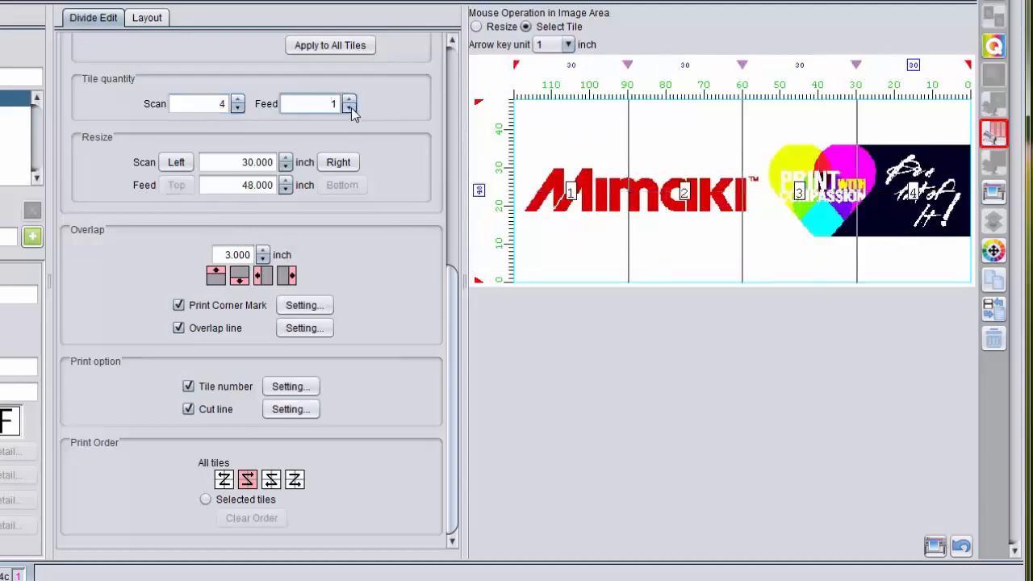
pyautogui.click(224, 480)
pyautogui.click(271, 480)
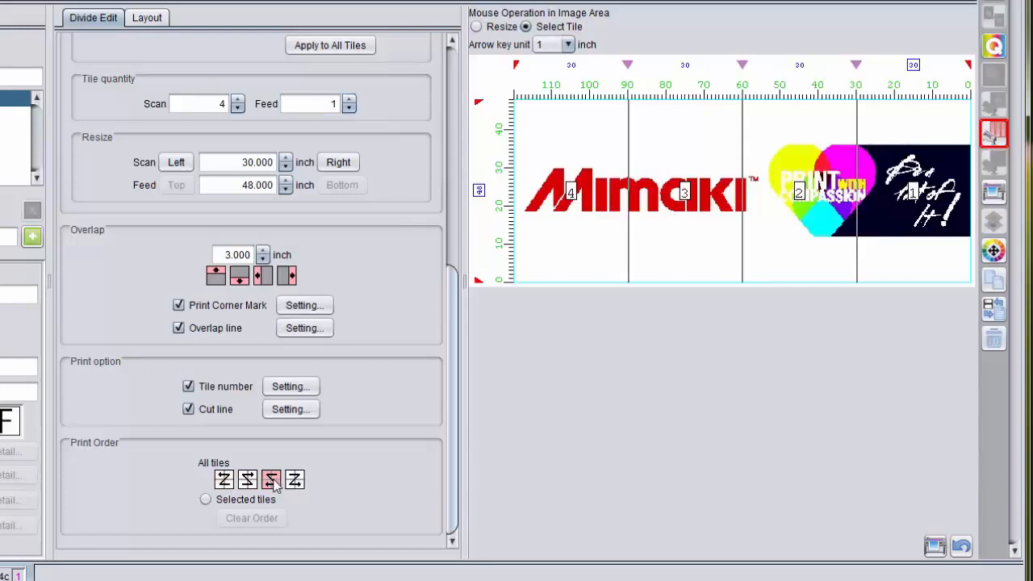
# Define a selected-tiles print order, clearing the existing order and picking the leftmost, third, second and rightmost tiles in that sequence
pyautogui.click(206, 500)
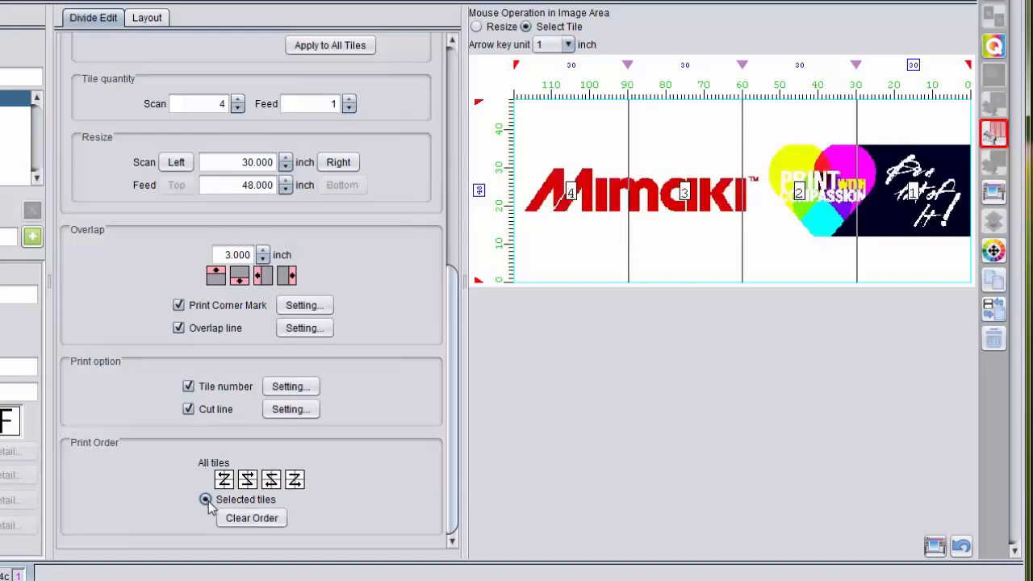
pyautogui.click(240, 517)
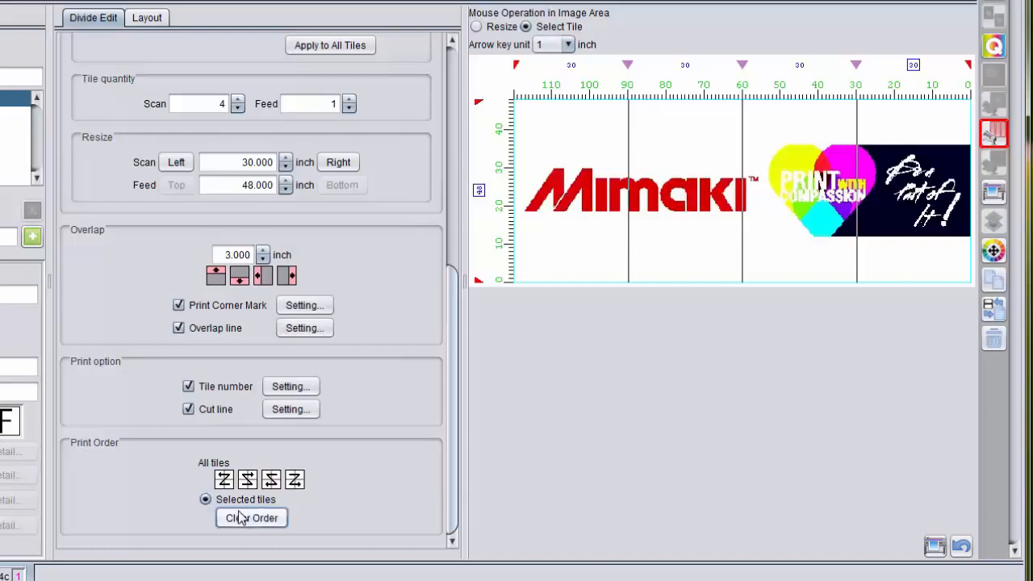
pyautogui.click(568, 193)
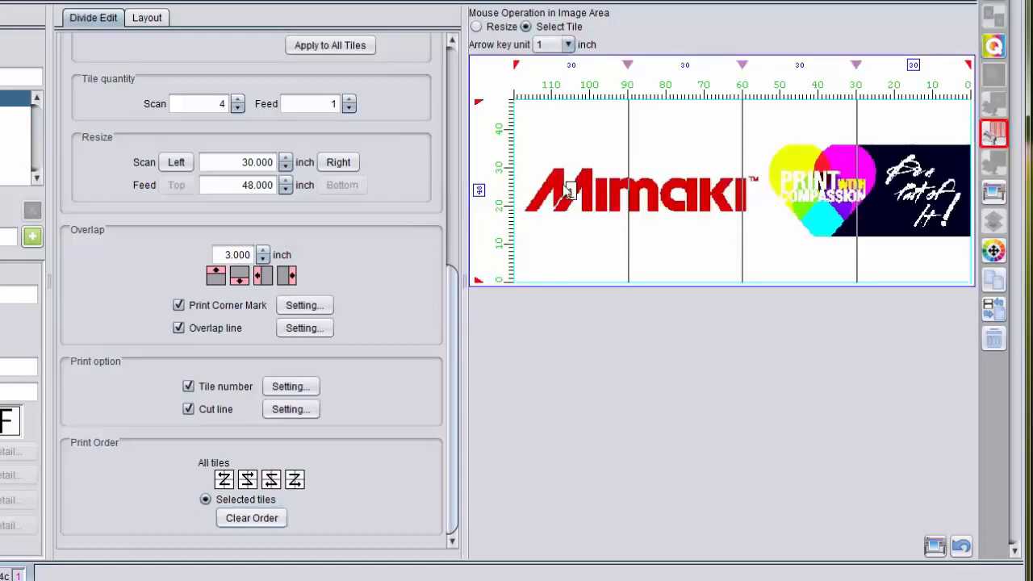
pyautogui.click(797, 192)
pyautogui.click(684, 192)
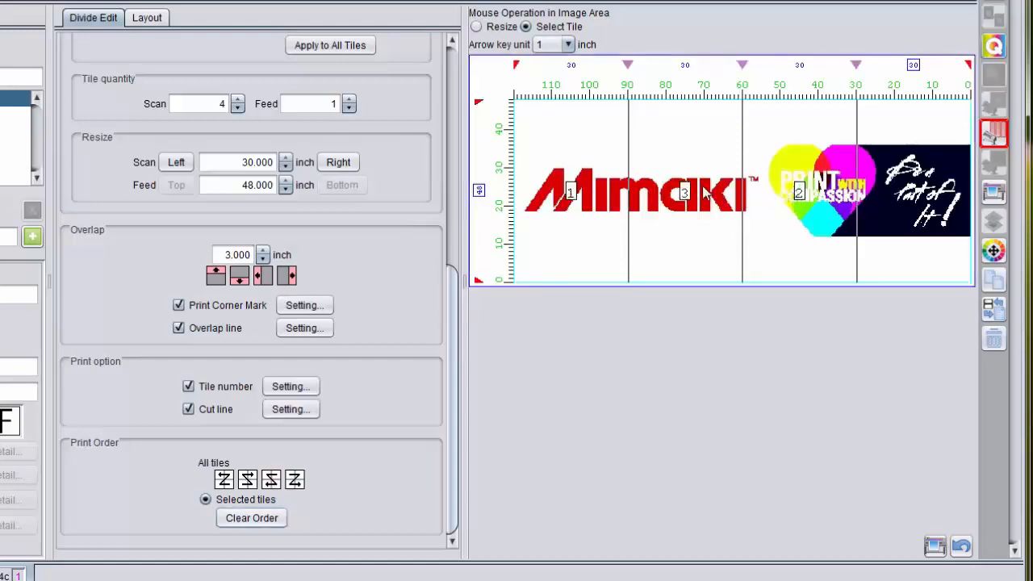
pyautogui.click(901, 196)
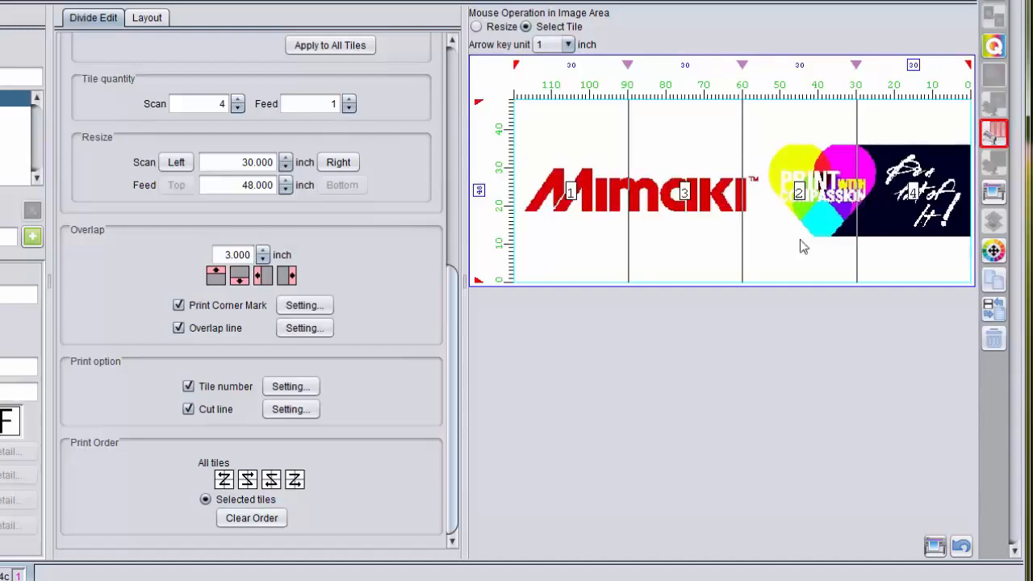
# Clear the print order, select only the third tile from the left, and preview it in the layout
pyautogui.click(239, 519)
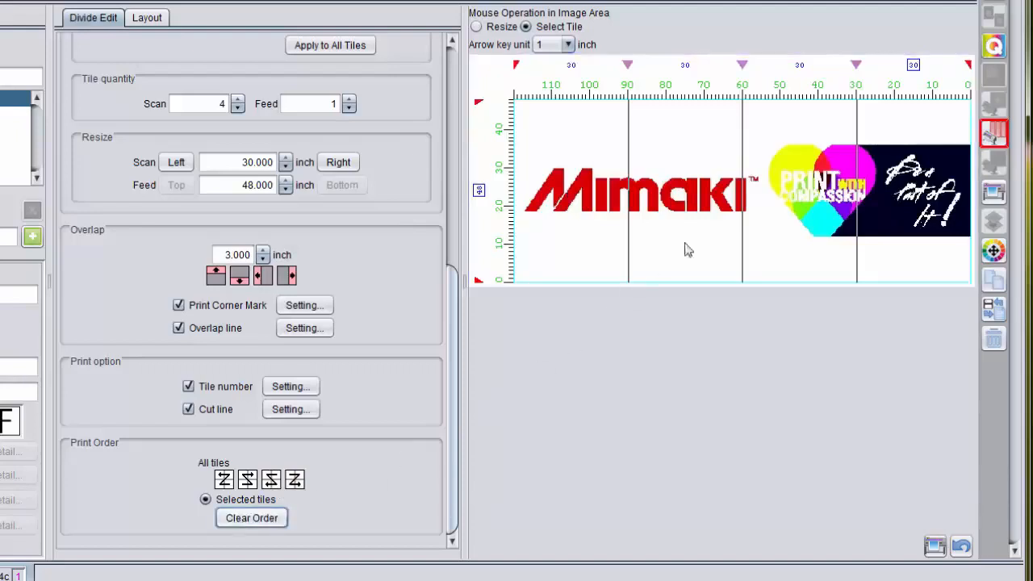
pyautogui.click(792, 193)
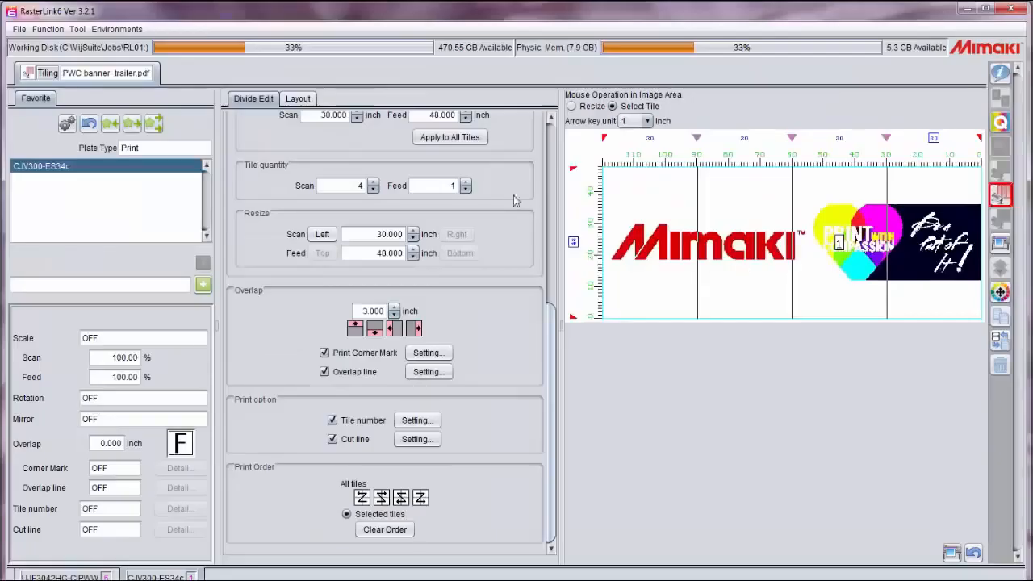
pyautogui.click(149, 17)
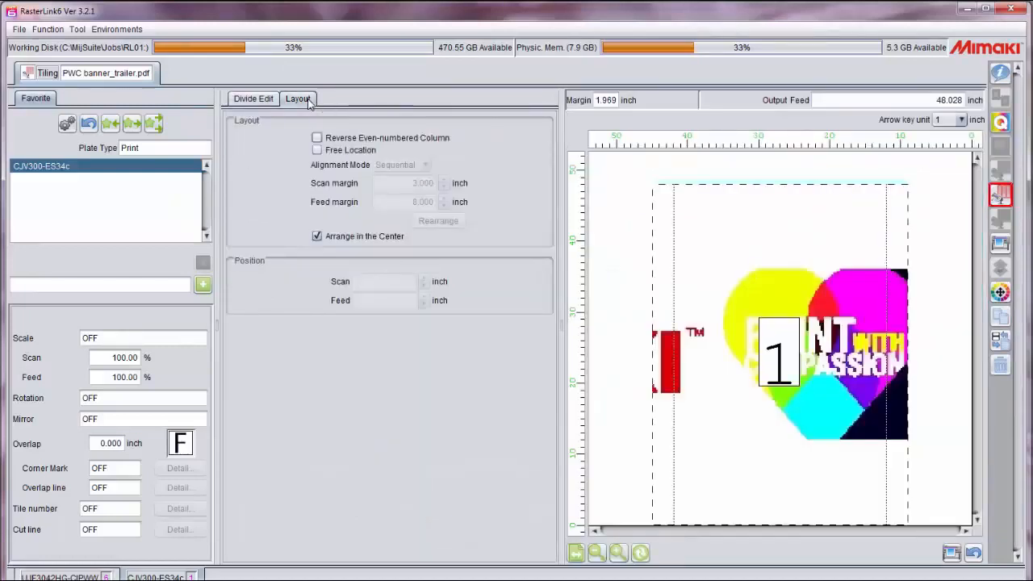
# Return to the tile division settings and set the print order to all tiles, left to right from the top
pyautogui.click(257, 98)
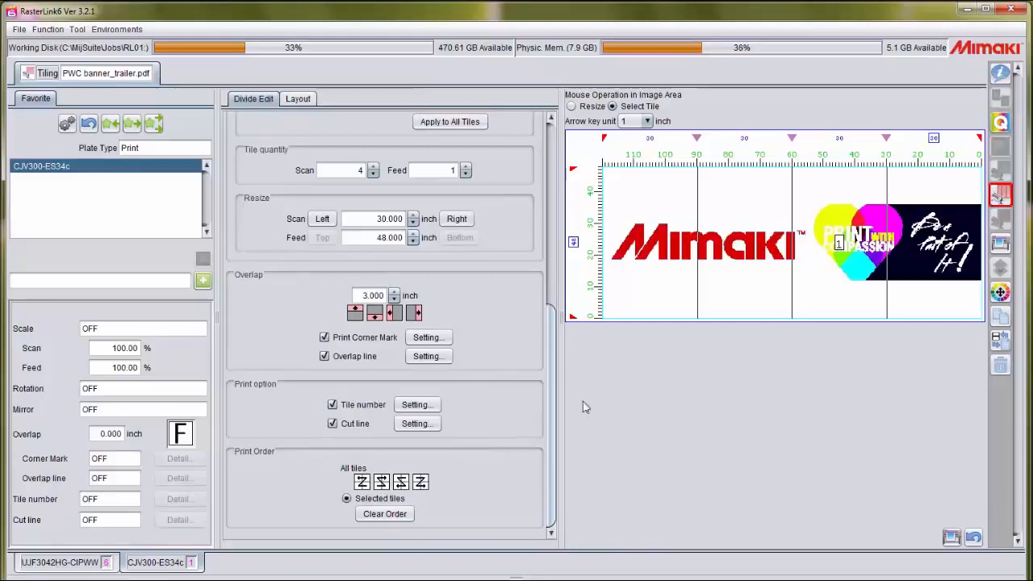
pyautogui.click(421, 482)
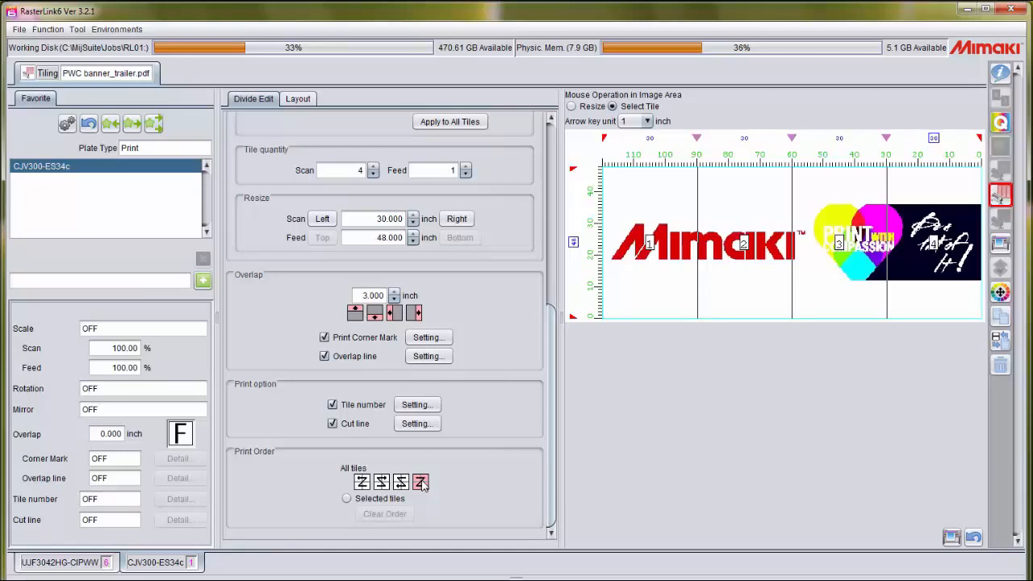
# In the tile layout, reverse the even-numbered column, enable free location with an 8.000 inch feed margin, and rearrange the tiles
pyautogui.click(300, 99)
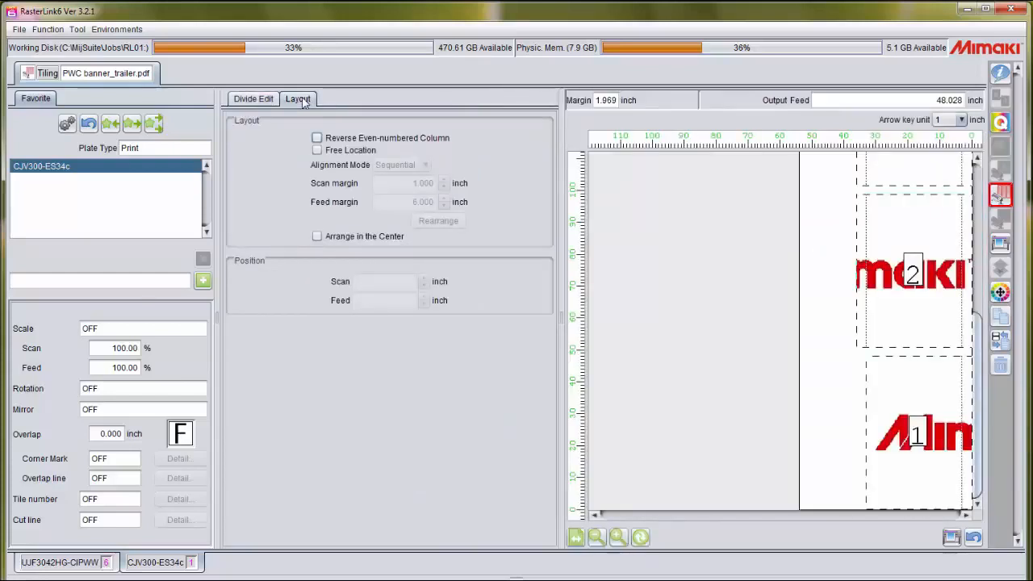
pyautogui.click(316, 138)
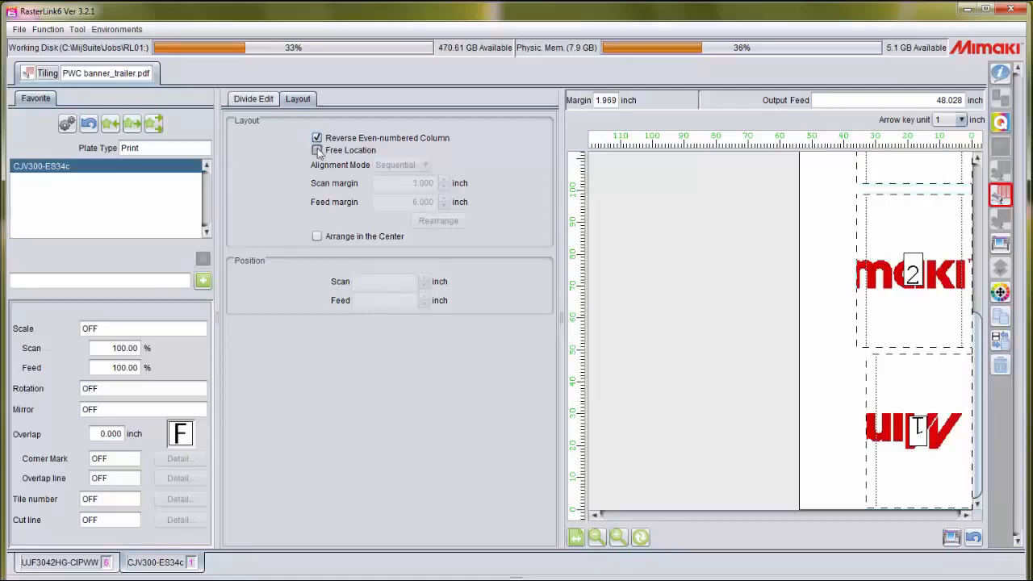
pyautogui.click(317, 150)
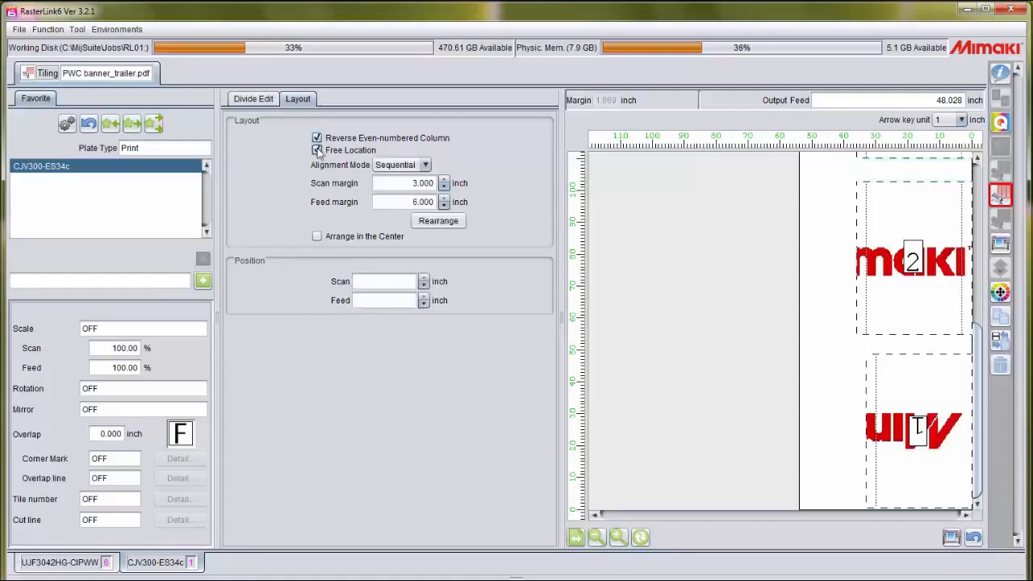
pyautogui.click(442, 199)
pyautogui.click(442, 199)
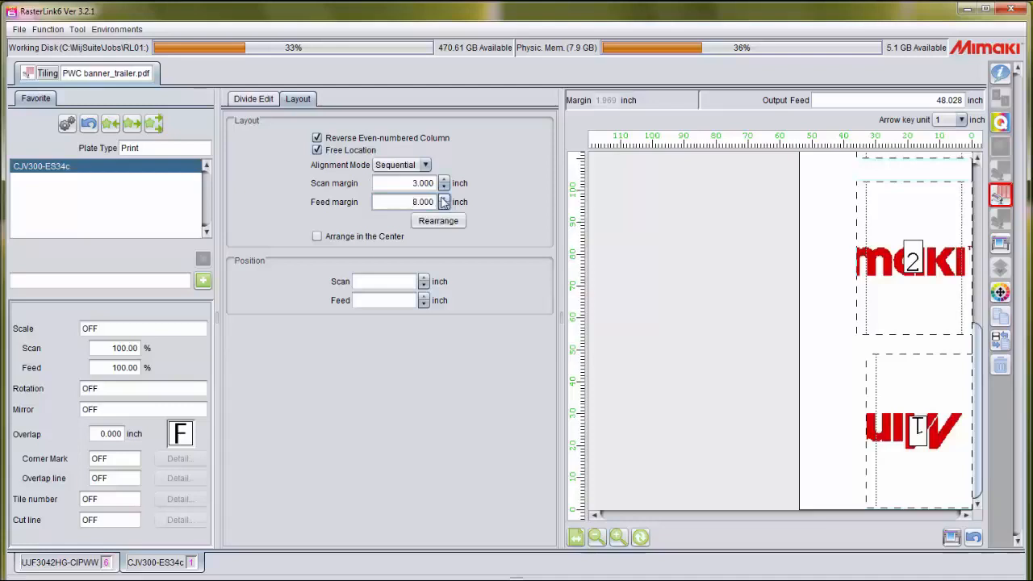
pyautogui.click(440, 221)
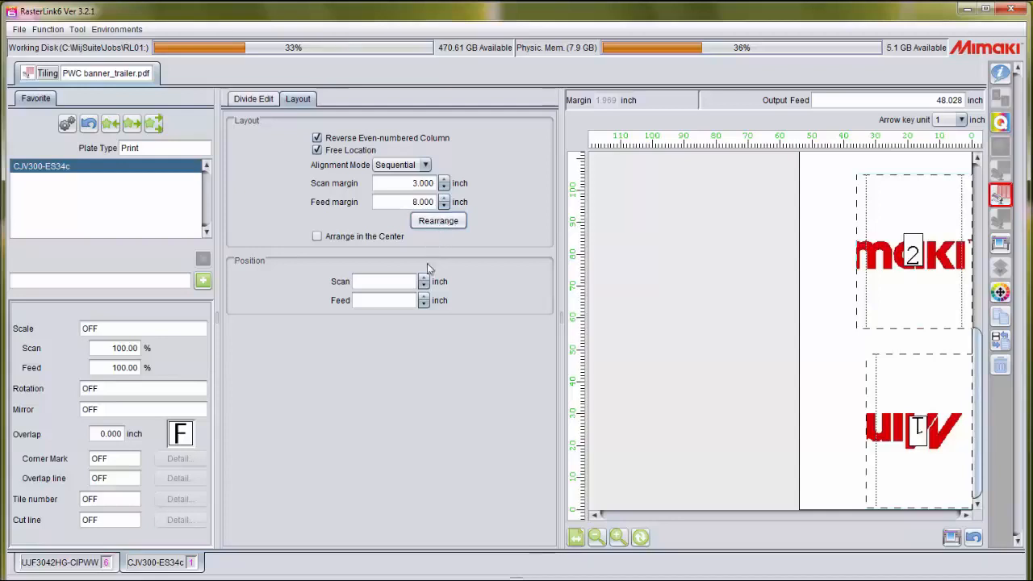
# Move tile 2 freely on the media and adjust its position to 16.573 inch scan and 54.692 inch feed
pyautogui.click(882, 277)
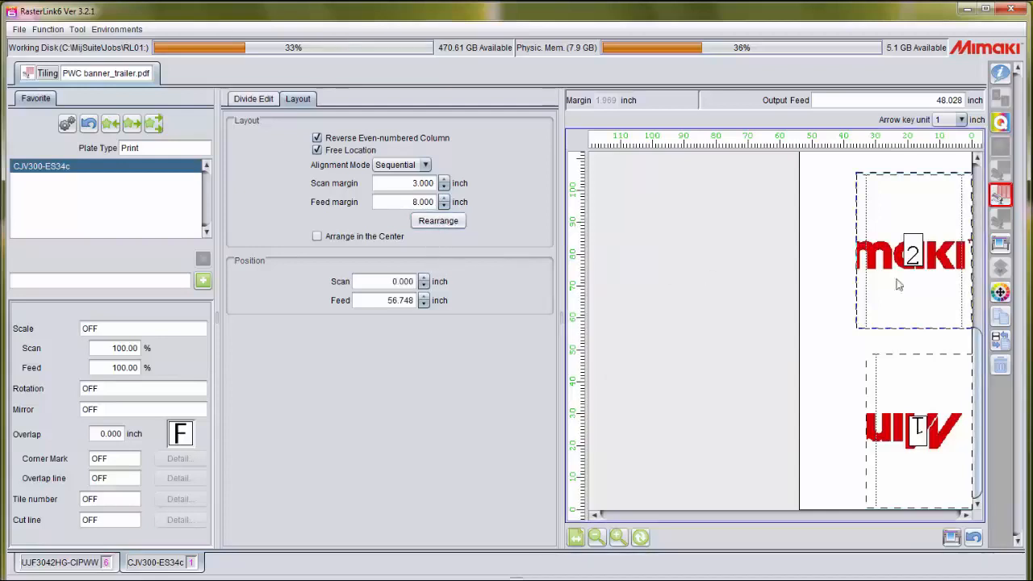
pyautogui.moveTo(913, 288); pyautogui.dragTo(866, 291)
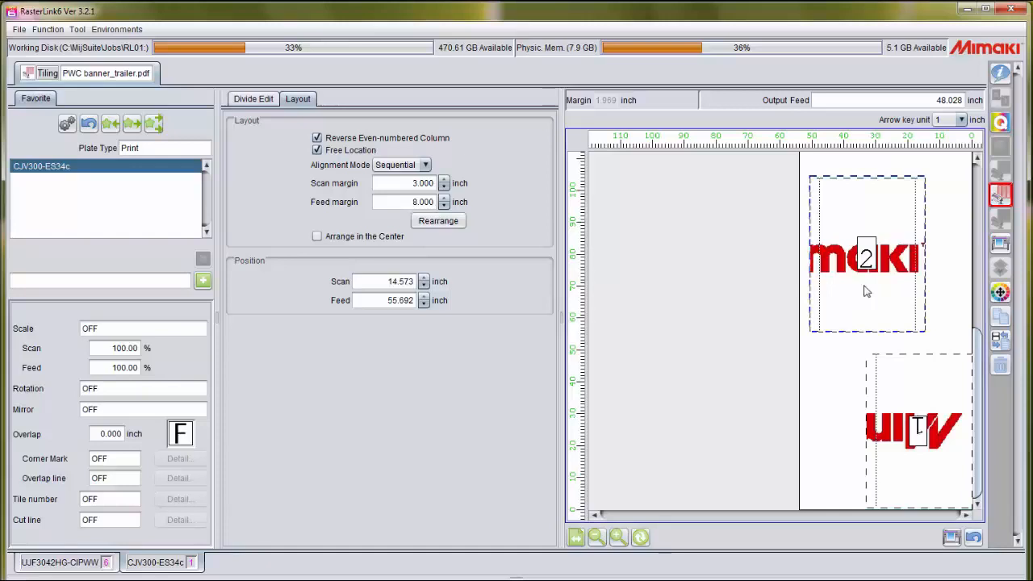
pyautogui.click(424, 277)
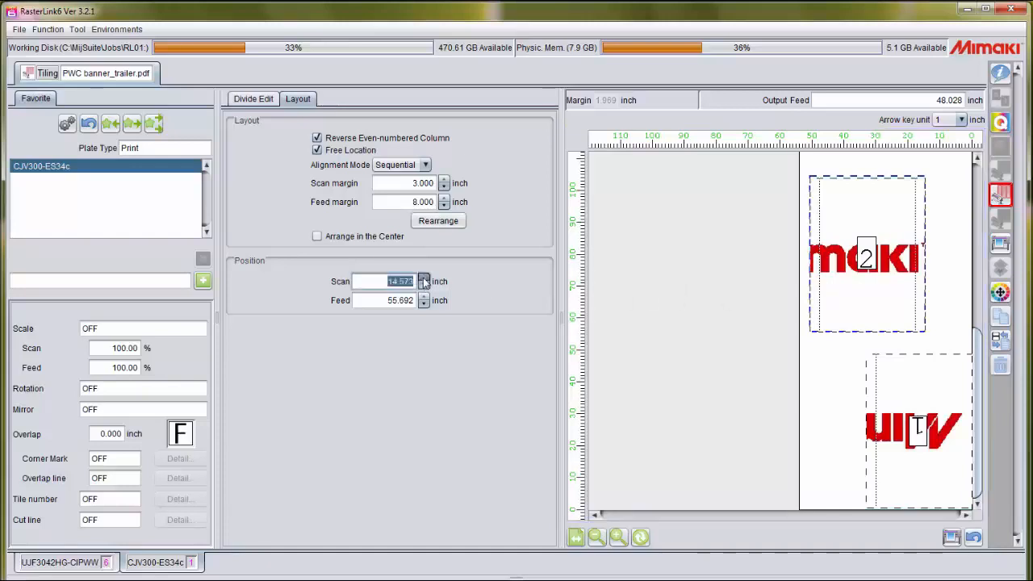
pyautogui.click(424, 278)
pyautogui.click(423, 296)
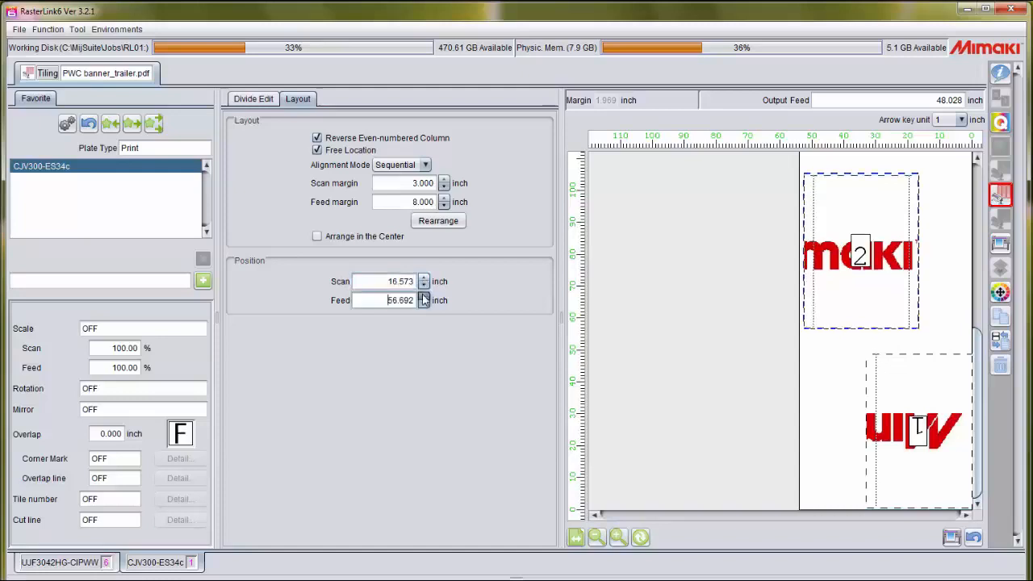
pyautogui.click(422, 294)
pyautogui.click(424, 306)
pyautogui.click(423, 305)
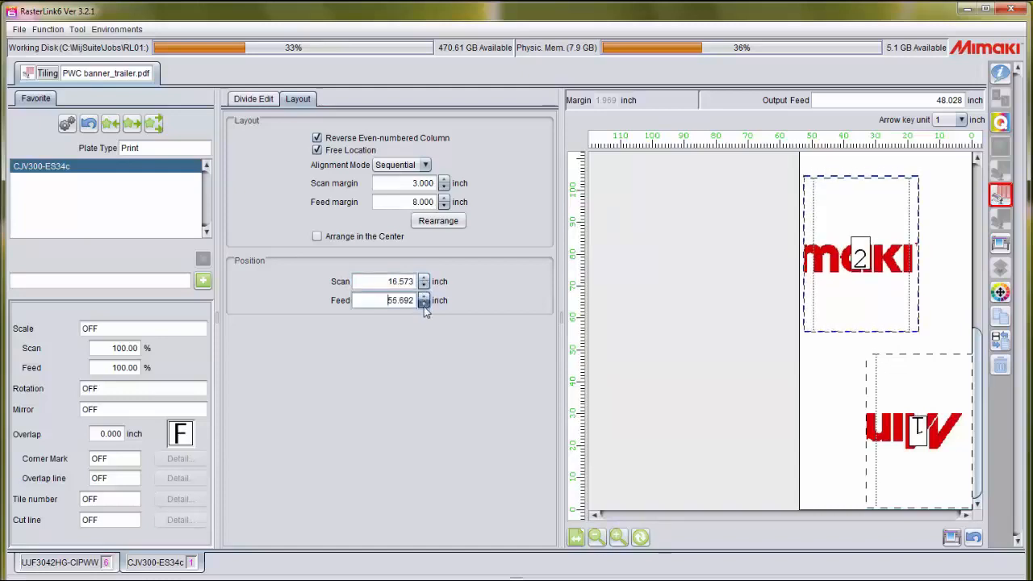
pyautogui.click(424, 305)
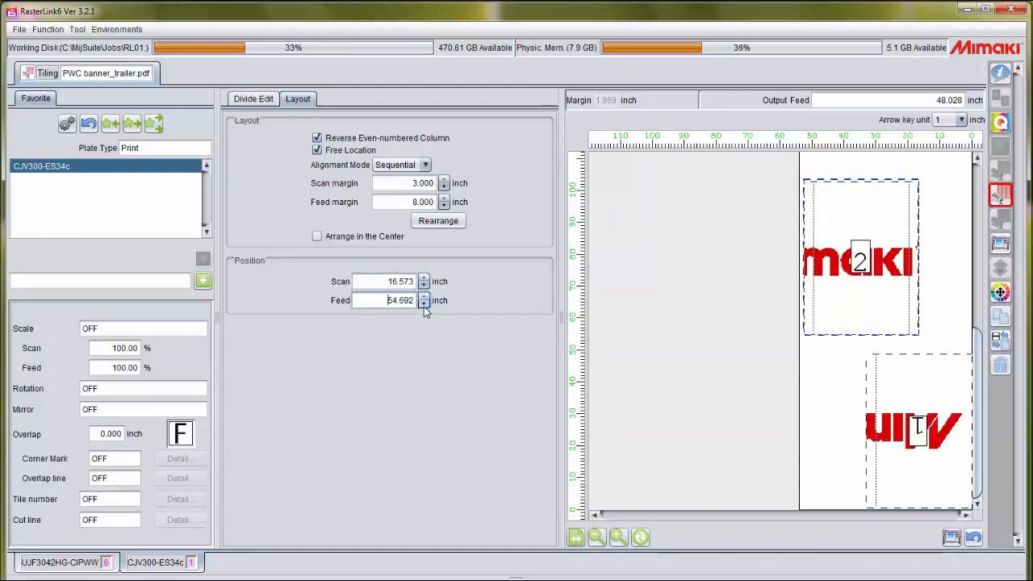
# Arrange the tiles in the center with free location turned off, and proceed to the job's execution
pyautogui.click(317, 236)
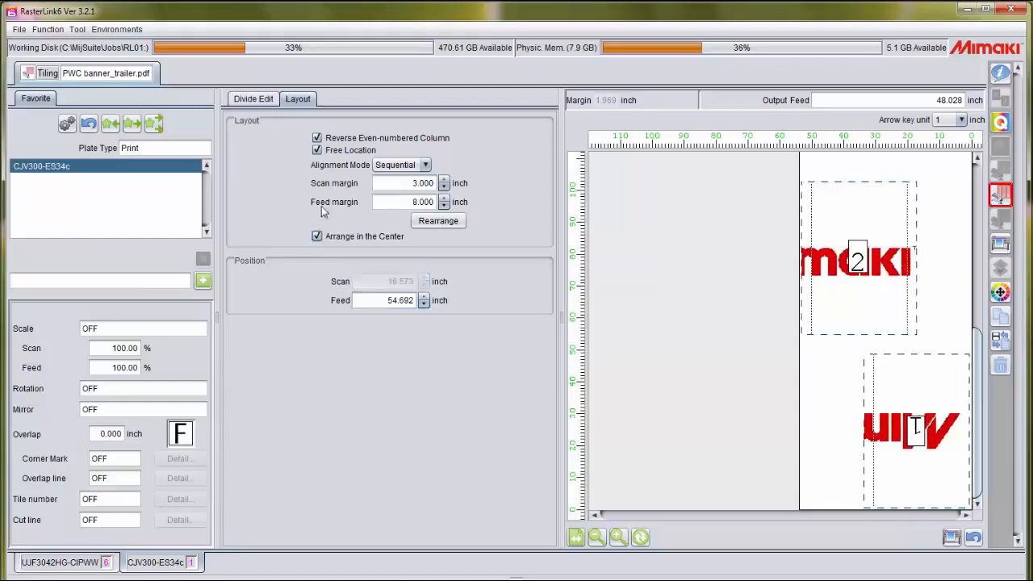
pyautogui.click(317, 150)
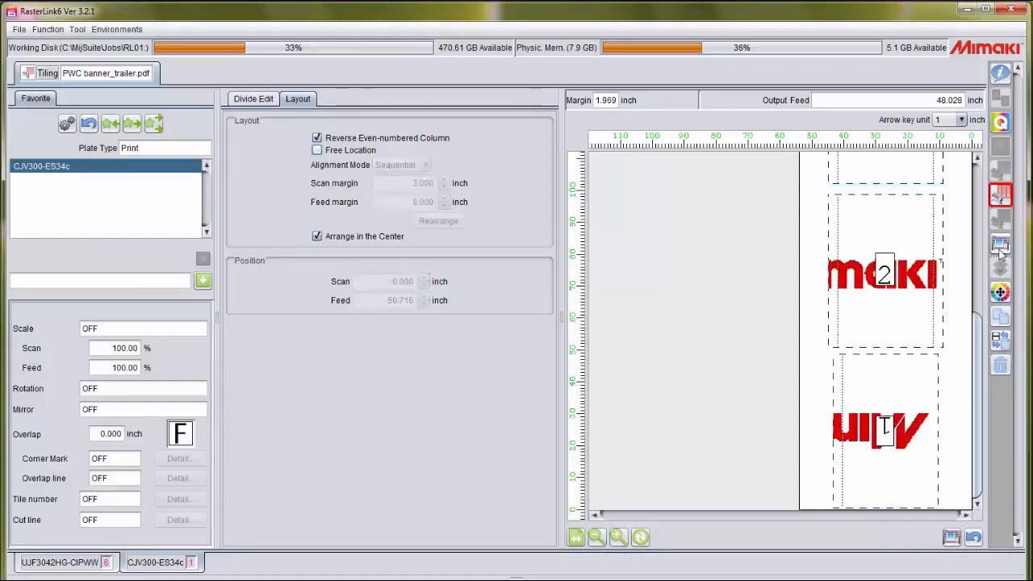
pyautogui.click(953, 538)
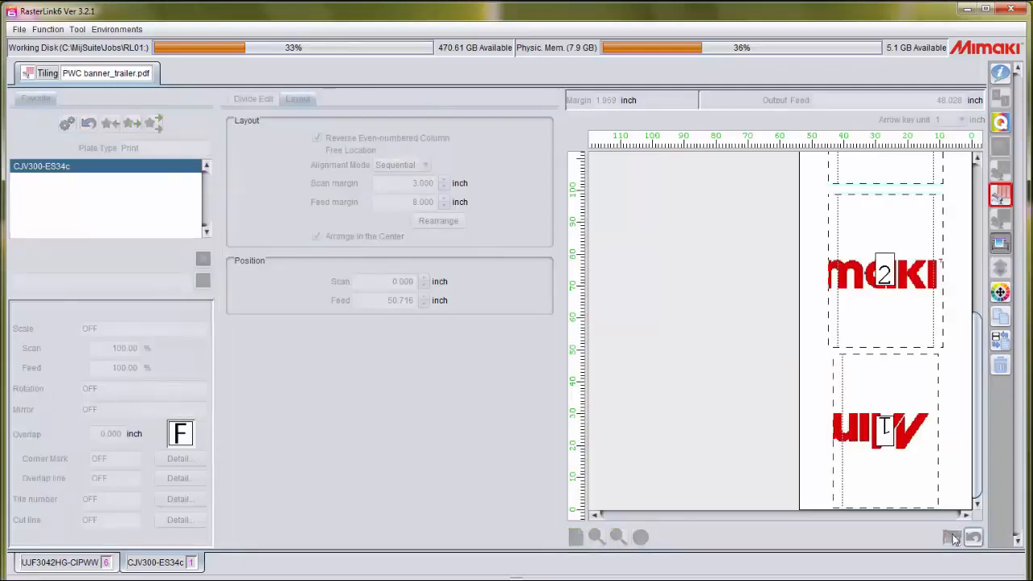